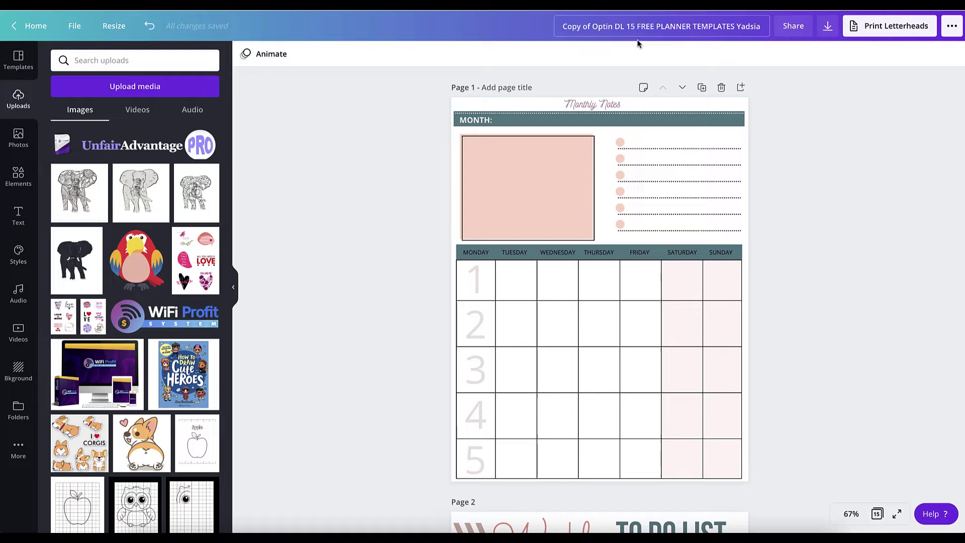
- Review the planner pages, bring up PDF Print download options for all pages, then switch to Acrobat
{"action": "scroll", "coordinate": [669, 182], "scroll_direction": "down", "scroll_amount": 3}
{"action": "scroll", "coordinate": [728, 203], "scroll_direction": "down", "scroll_amount": 20}
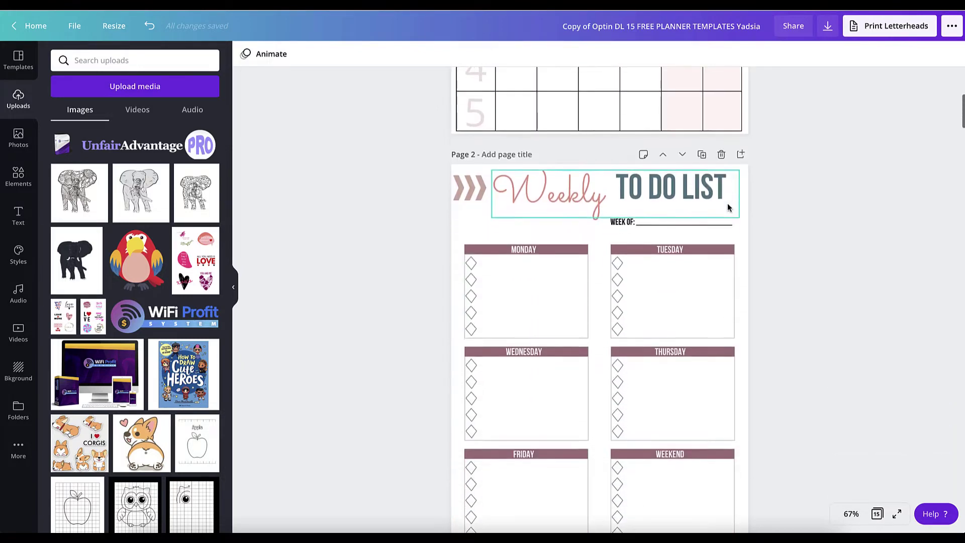
{"action": "scroll", "coordinate": [729, 206], "scroll_direction": "down", "scroll_amount": 2}
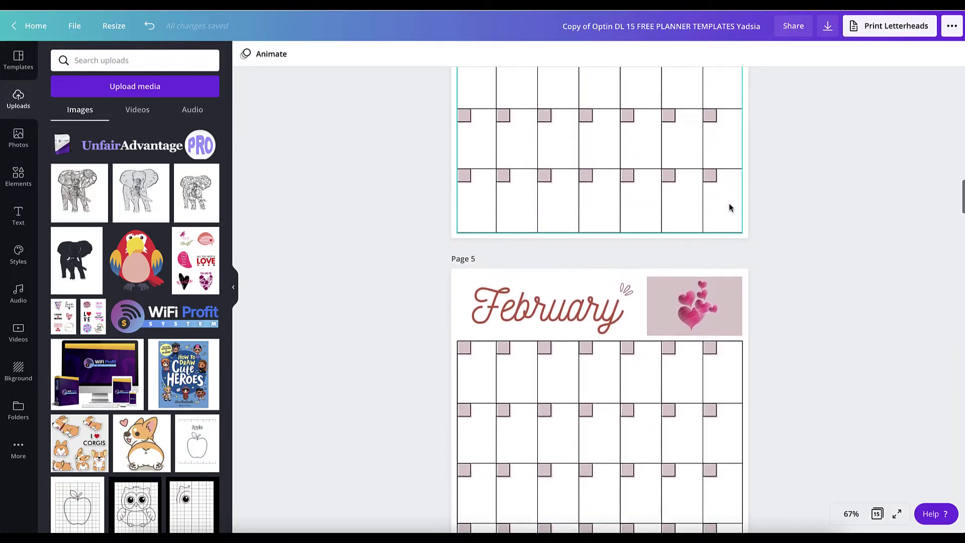
{"action": "scroll", "coordinate": [729, 206], "scroll_direction": "up", "scroll_amount": 5}
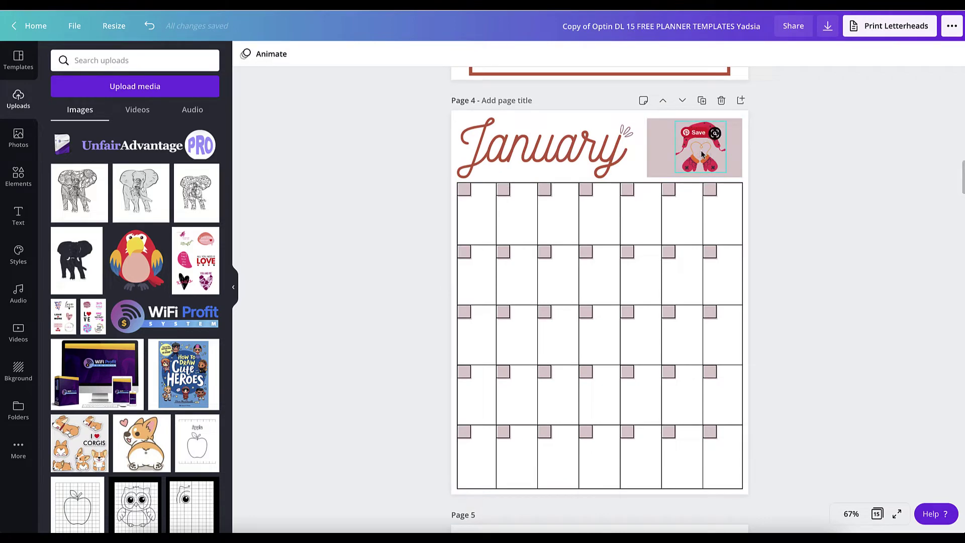
{"action": "scroll", "coordinate": [793, 179], "scroll_direction": "down", "scroll_amount": 15}
{"action": "scroll", "coordinate": [719, 233], "scroll_direction": "down", "scroll_amount": 1}
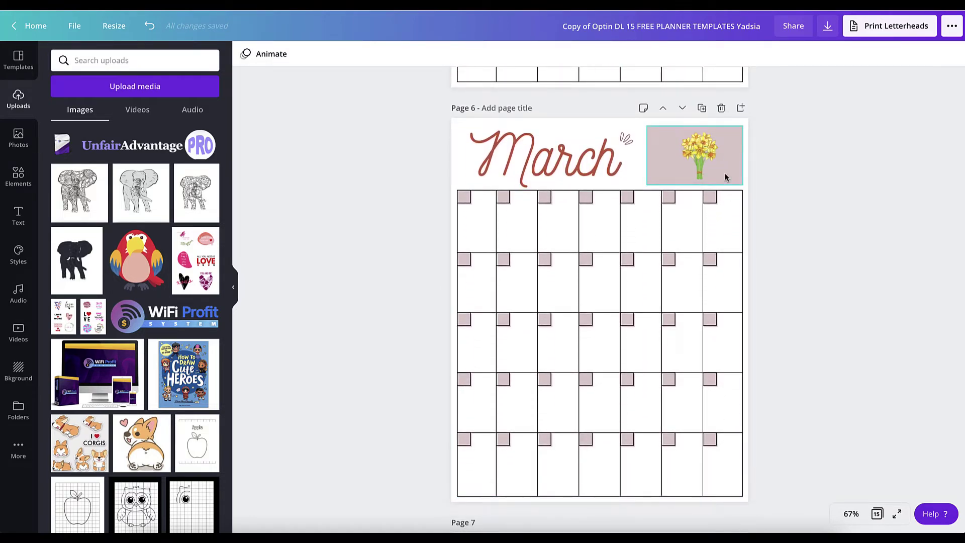
{"action": "left_click", "coordinate": [827, 26]}
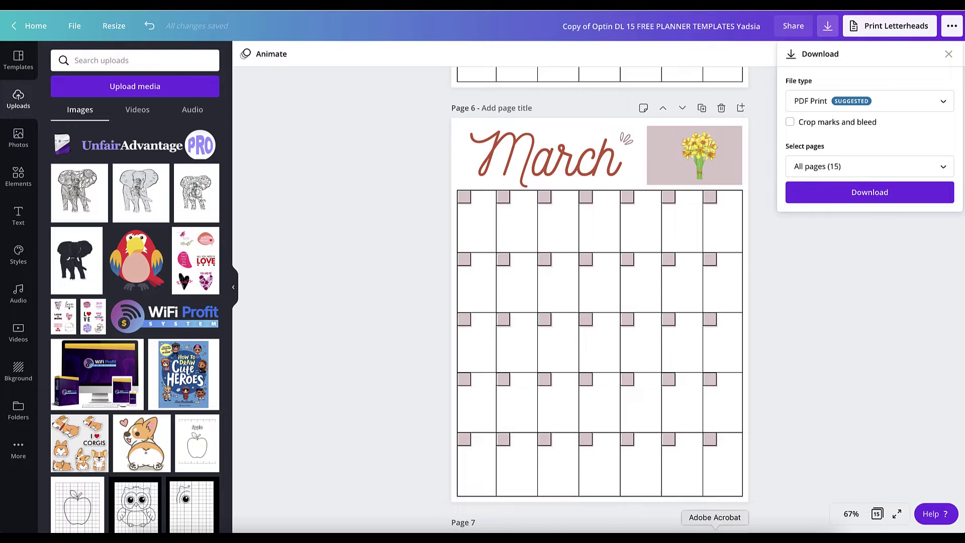
{"action": "left_click", "coordinate": [714, 531]}
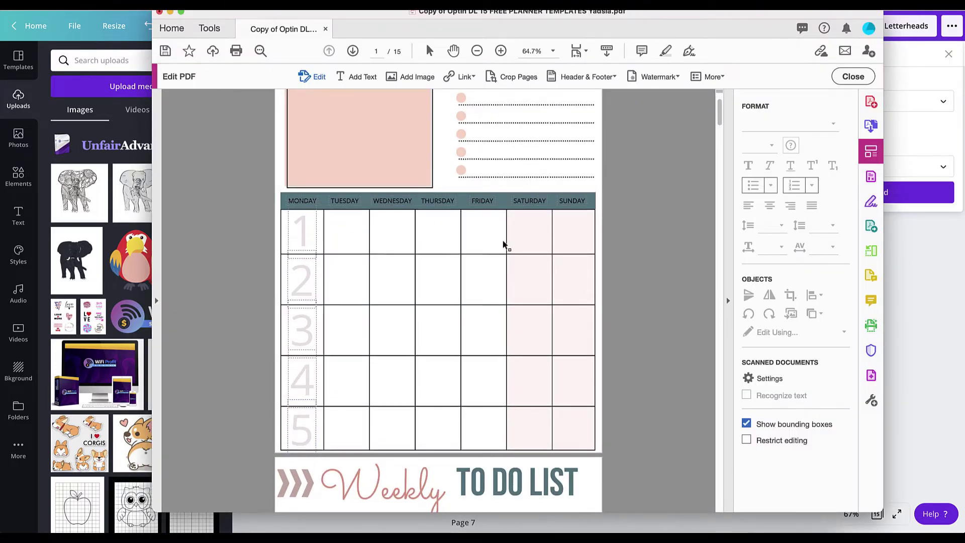
- Select the Monthly Notes title, pink bullets and FRIDAY, SATURDAY, SUNDAY headers individually in Acrobat
{"action": "scroll", "coordinate": [504, 243], "scroll_direction": "up", "scroll_amount": 3}
{"action": "left_click", "coordinate": [435, 95]}
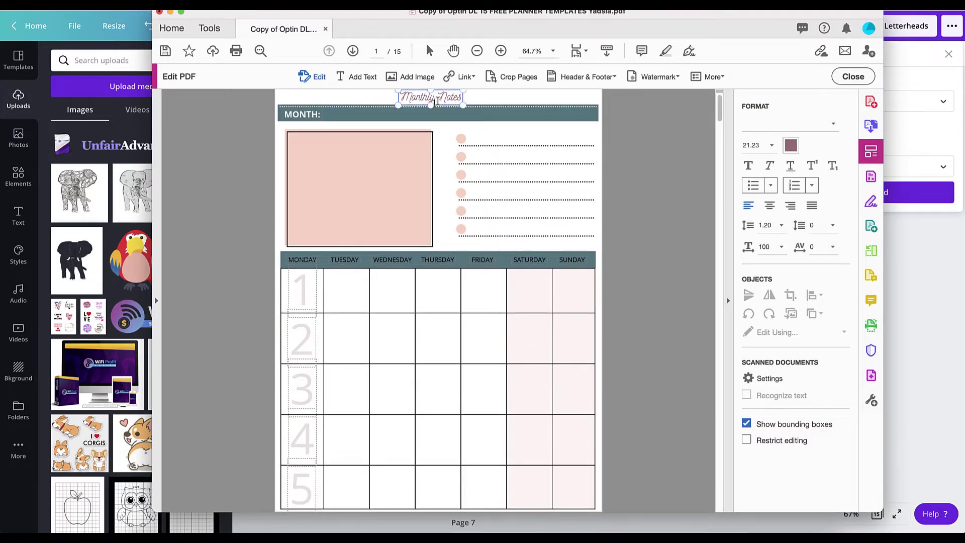
{"action": "left_click", "coordinate": [460, 140]}
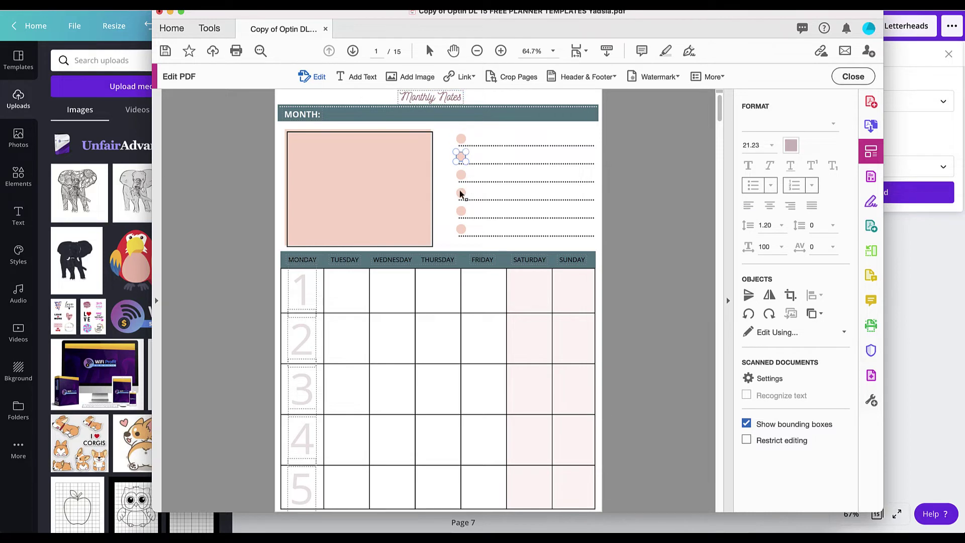
{"action": "left_click", "coordinate": [460, 231]}
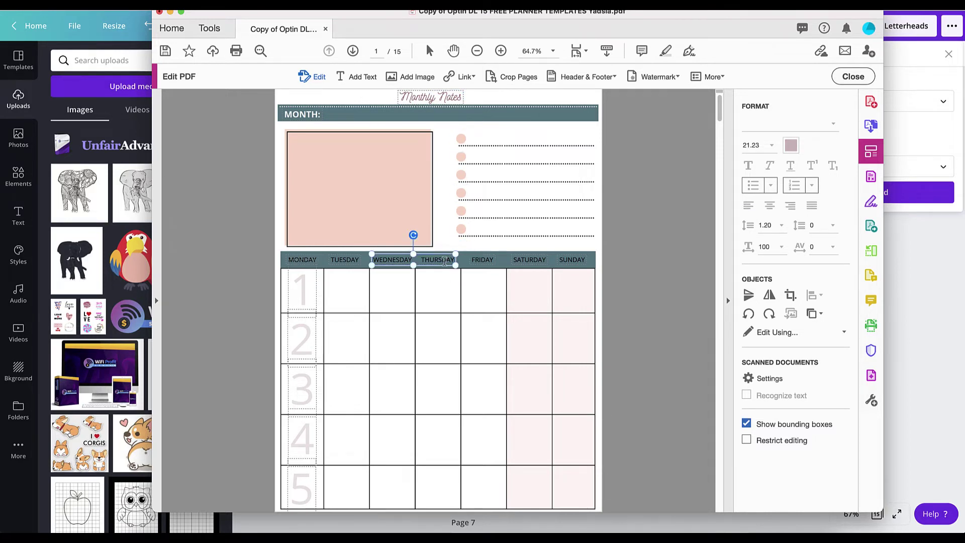
{"action": "left_click", "coordinate": [482, 260]}
{"action": "left_click", "coordinate": [528, 262]}
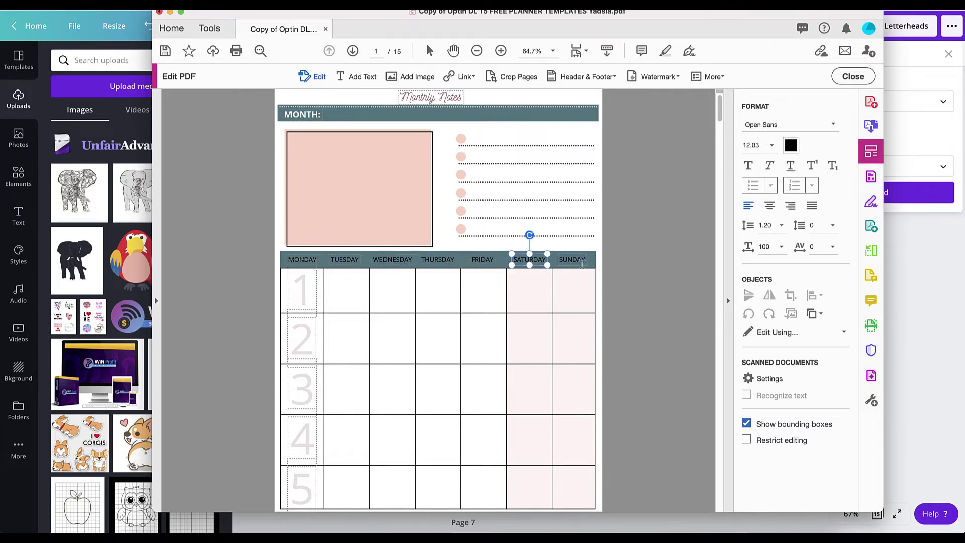
{"action": "left_click", "coordinate": [573, 260]}
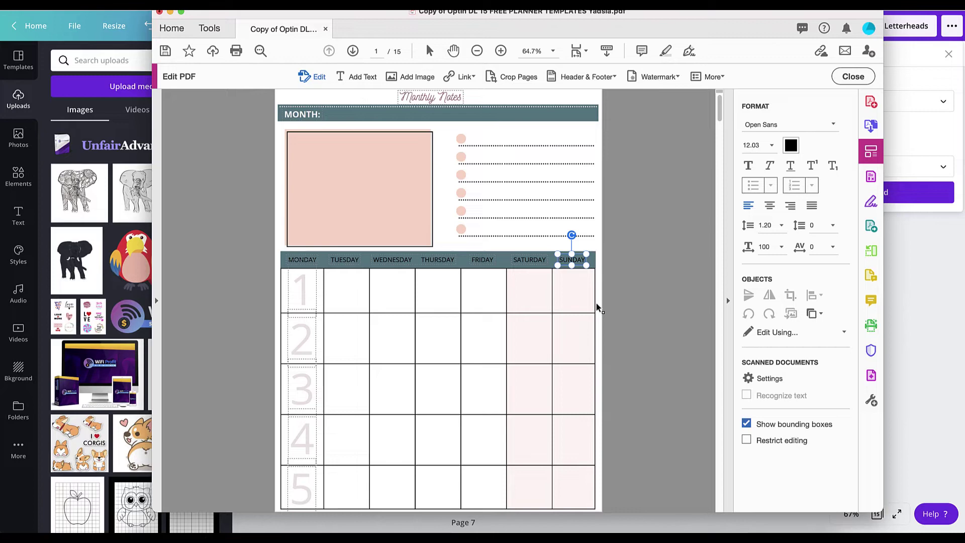
- Select the January hat-and-mittens picture and its small parts separately, then switch to Affinity Designer
{"action": "scroll", "coordinate": [507, 297], "scroll_direction": "down", "scroll_amount": 15}
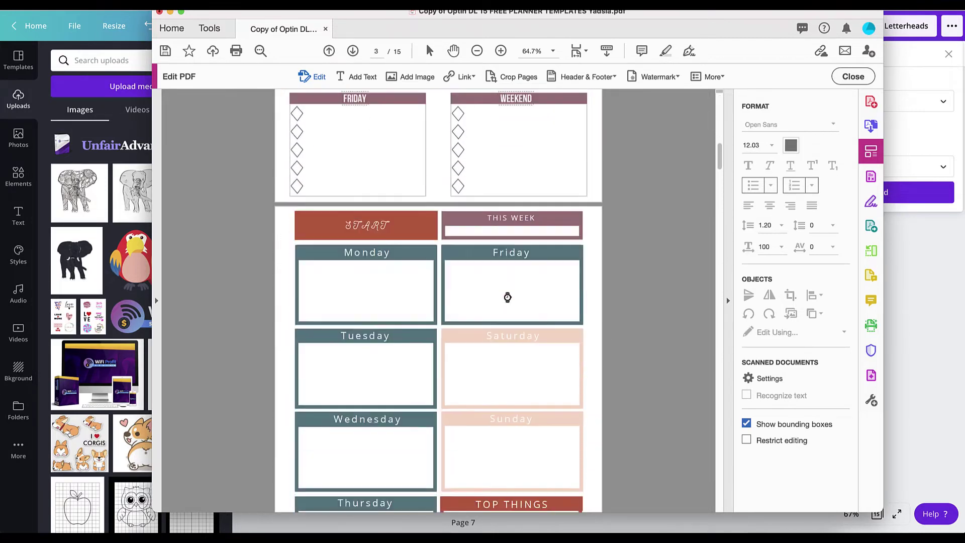
{"action": "scroll", "coordinate": [508, 297], "scroll_direction": "down", "scroll_amount": 3}
{"action": "scroll", "coordinate": [572, 209], "scroll_direction": "up", "scroll_amount": 4}
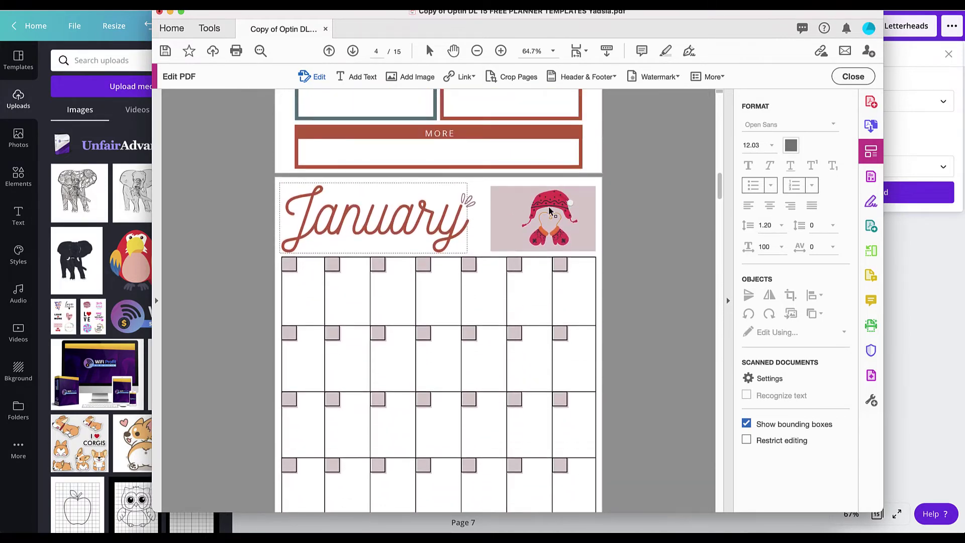
{"action": "left_click", "coordinate": [558, 203]}
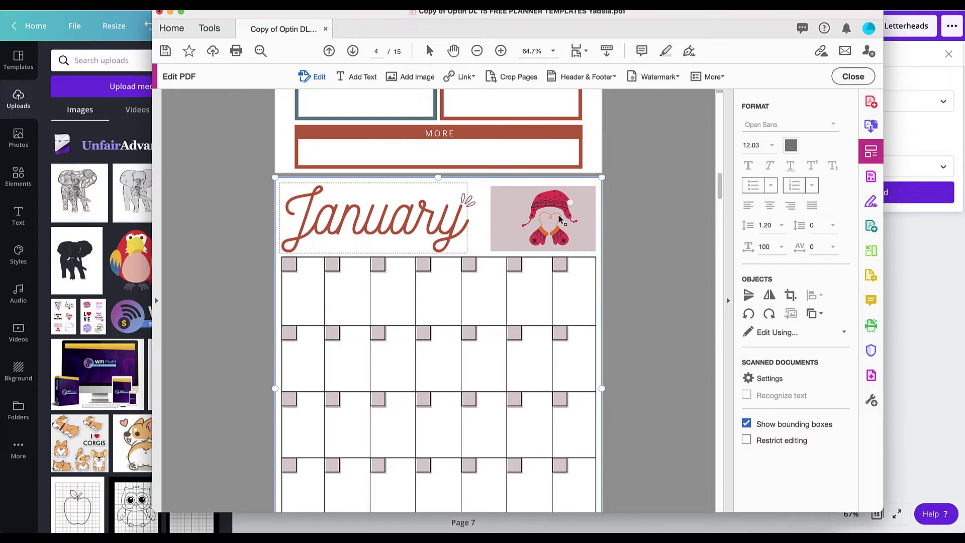
{"action": "left_click", "coordinate": [558, 200]}
{"action": "left_click", "coordinate": [515, 214]}
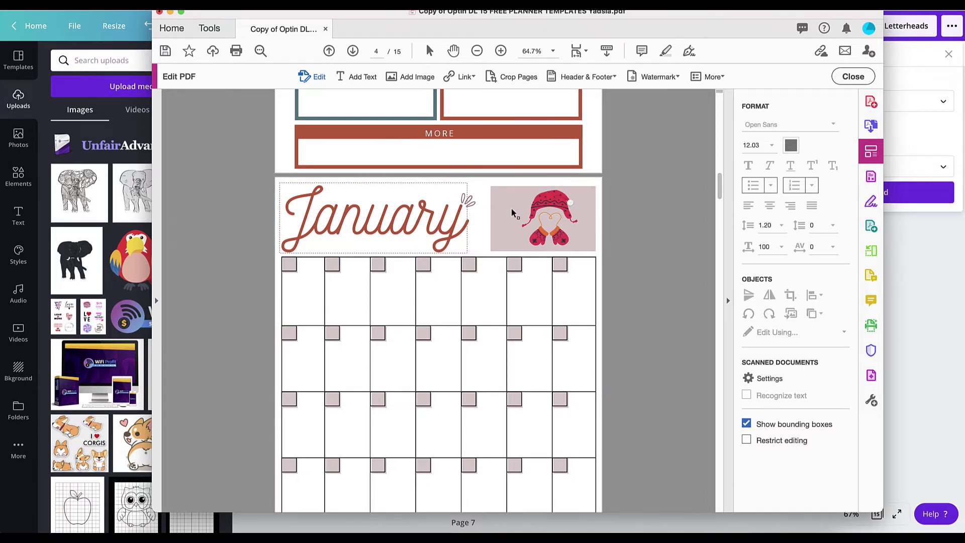
{"action": "left_click", "coordinate": [568, 197]}
{"action": "left_click", "coordinate": [567, 199]}
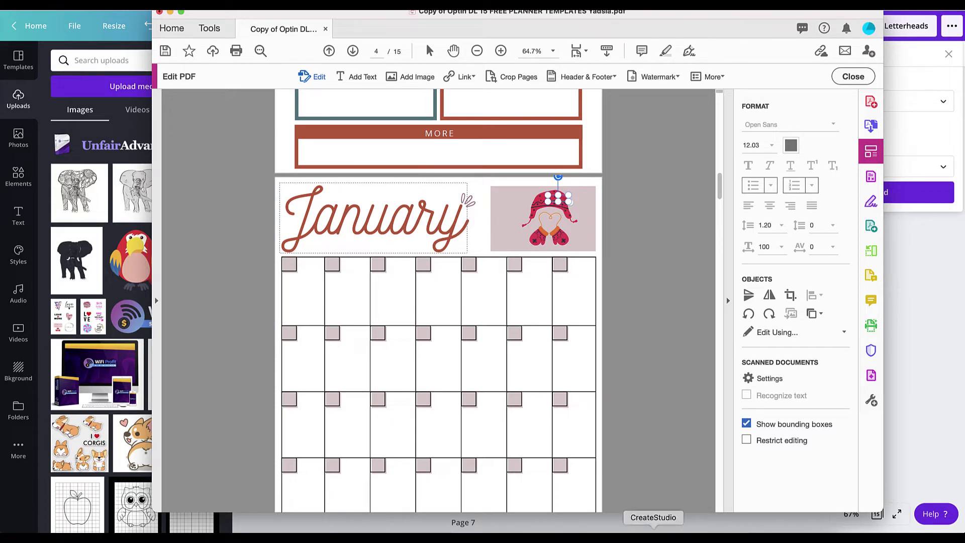
{"action": "left_click", "coordinate": [733, 534]}
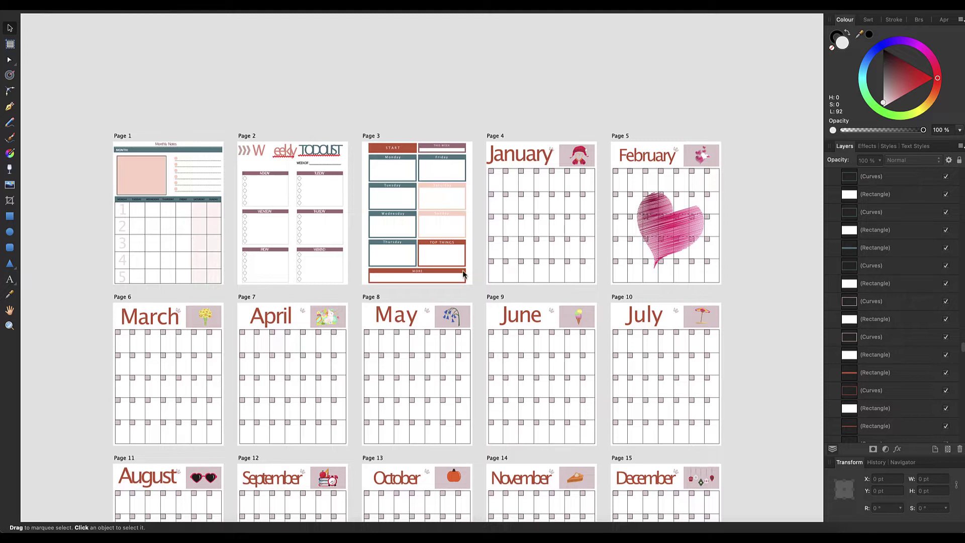
- Select the first planner page and drag the February heart to a new spot
{"action": "left_click", "coordinate": [184, 204]}
{"action": "scroll", "coordinate": [197, 206], "scroll_direction": "up", "scroll_amount": 10}
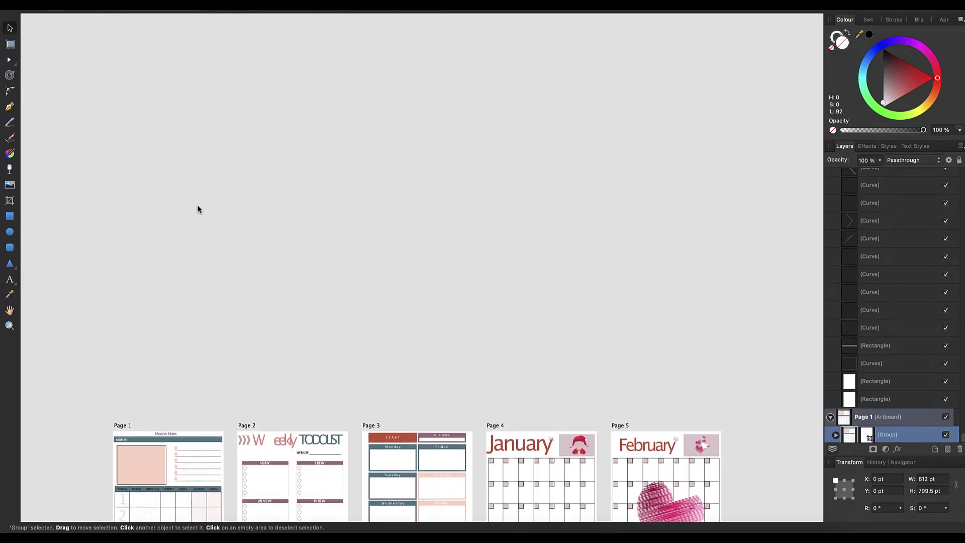
{"action": "scroll", "coordinate": [207, 211], "scroll_direction": "down", "scroll_amount": 5}
{"action": "scroll", "coordinate": [208, 211], "scroll_direction": "down", "scroll_amount": 10}
{"action": "scroll", "coordinate": [208, 209], "scroll_direction": "up", "scroll_amount": 2}
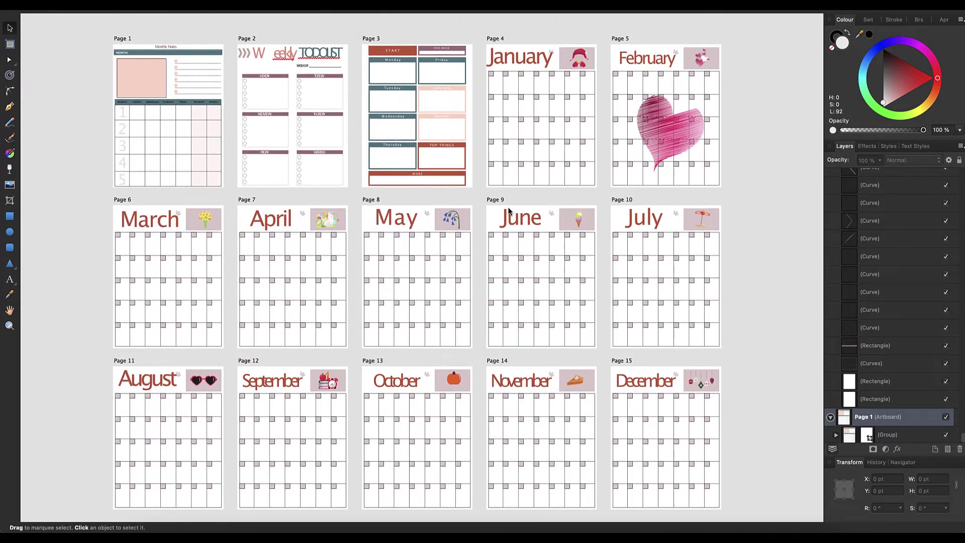
{"action": "mouse_move", "coordinate": [661, 129]}
{"action": "left_mouse_down"}
{"action": "mouse_move", "coordinate": [639, 206]}
{"action": "mouse_move", "coordinate": [714, 62]}
{"action": "mouse_move", "coordinate": [723, 93]}
{"action": "mouse_move", "coordinate": [711, 50]}
{"action": "mouse_move", "coordinate": [674, 142]}
{"action": "left_mouse_up"}
- Stretch two small grey January shapes into large ellipses and move one into the January grid
{"action": "left_click", "coordinate": [586, 54]}
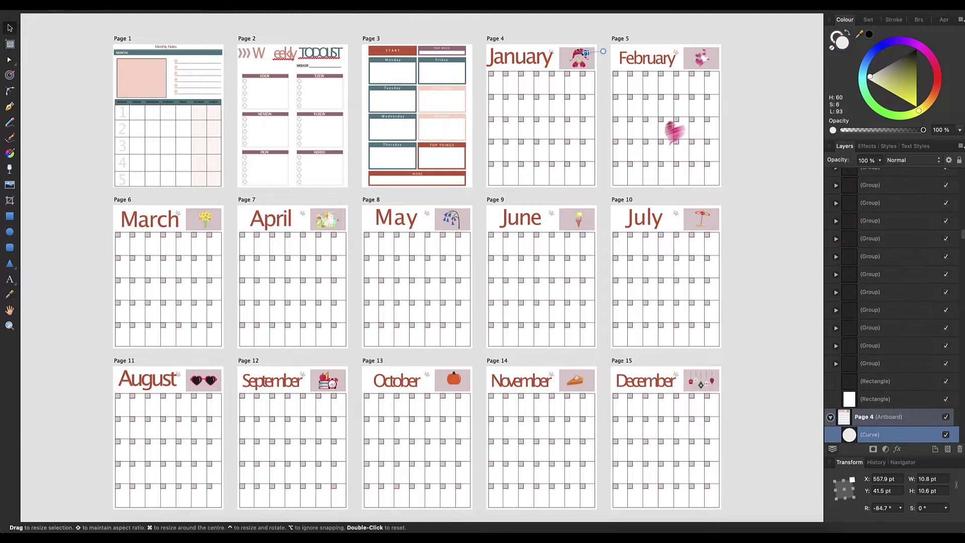
{"action": "left_click_drag", "start_coordinate": [586, 53], "coordinate": [523, 126]}
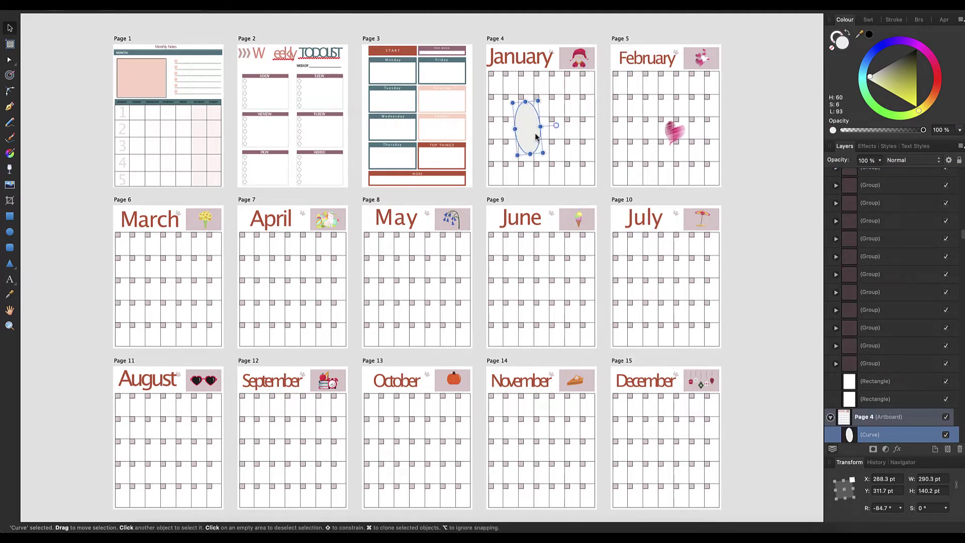
{"action": "left_click", "coordinate": [587, 55]}
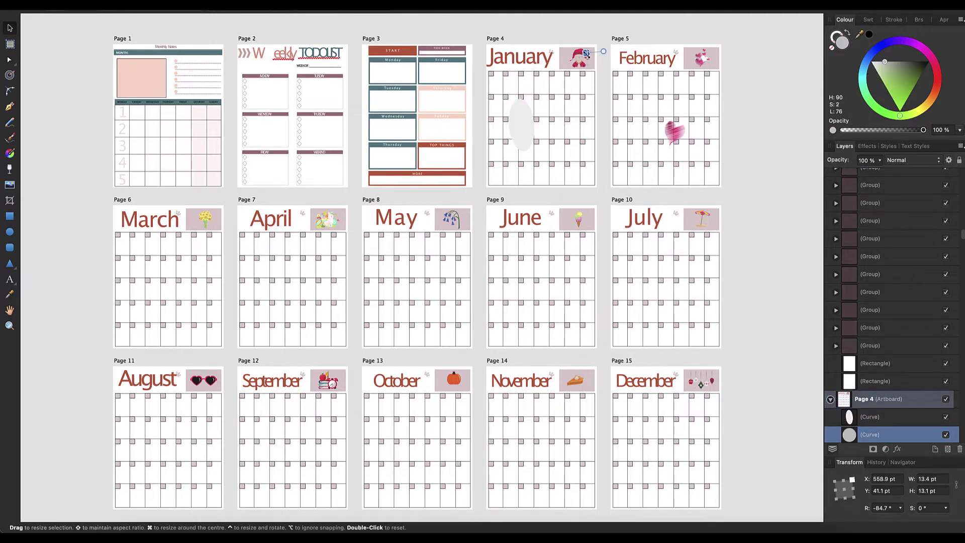
{"action": "left_click_drag", "start_coordinate": [587, 55], "coordinate": [521, 104]}
{"action": "left_click_drag", "start_coordinate": [563, 82], "coordinate": [565, 146]}
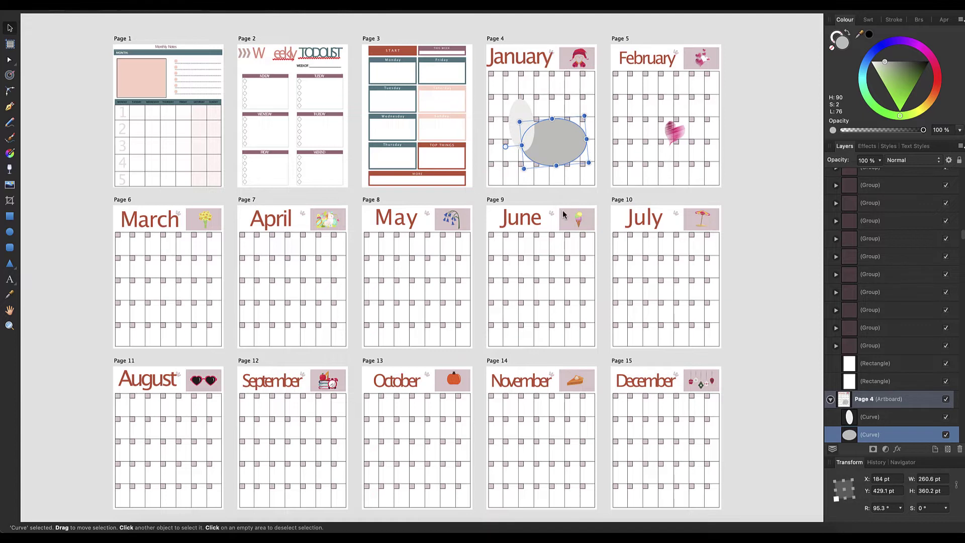
- Move the June pink square and the June title down into the June grid
{"action": "left_click", "coordinate": [592, 236]}
{"action": "left_click_drag", "start_coordinate": [591, 236], "coordinate": [557, 259]}
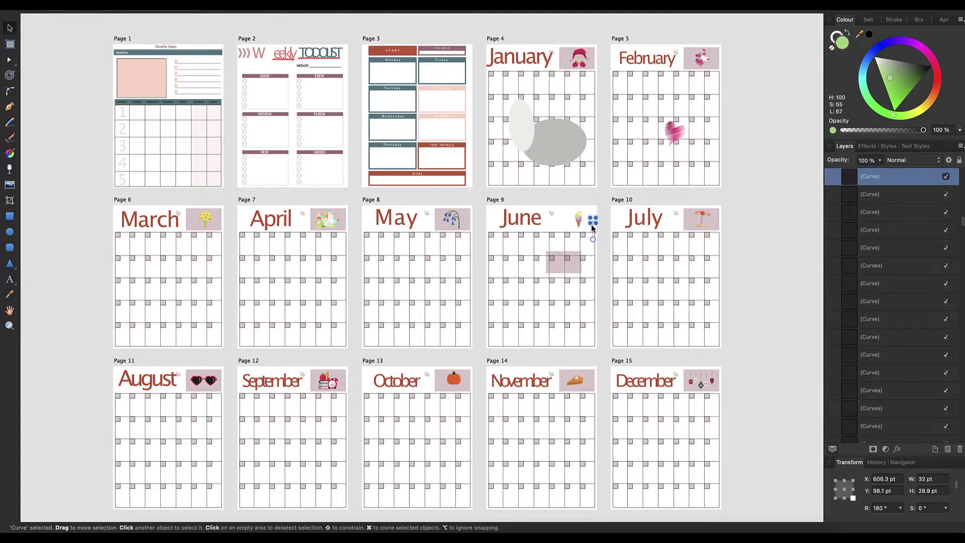
{"action": "left_click_drag", "start_coordinate": [523, 219], "coordinate": [545, 244]}
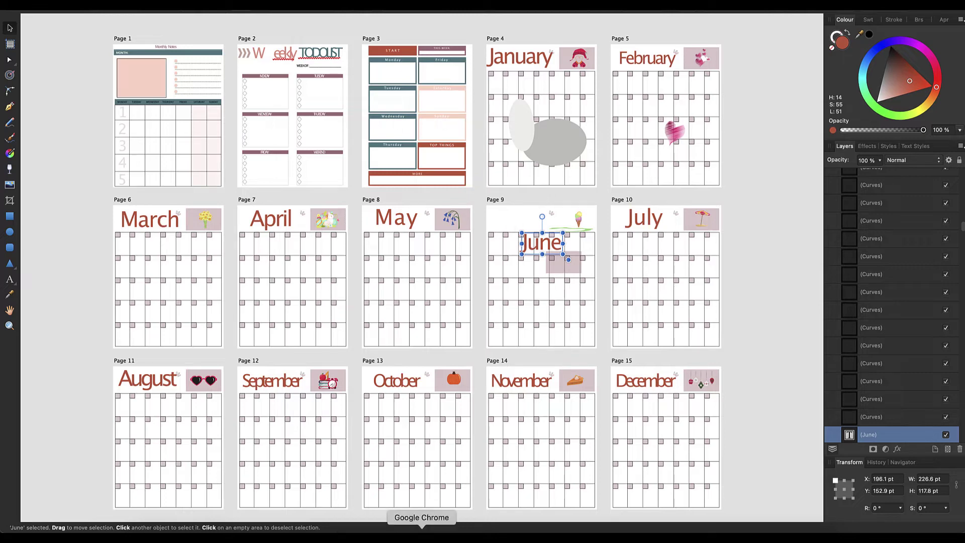
- Back in Canva, change the download file type from PDF Print to PNG and download the pages
{"action": "left_click", "coordinate": [433, 527]}
{"action": "scroll", "coordinate": [748, 123], "scroll_direction": "up", "scroll_amount": 20}
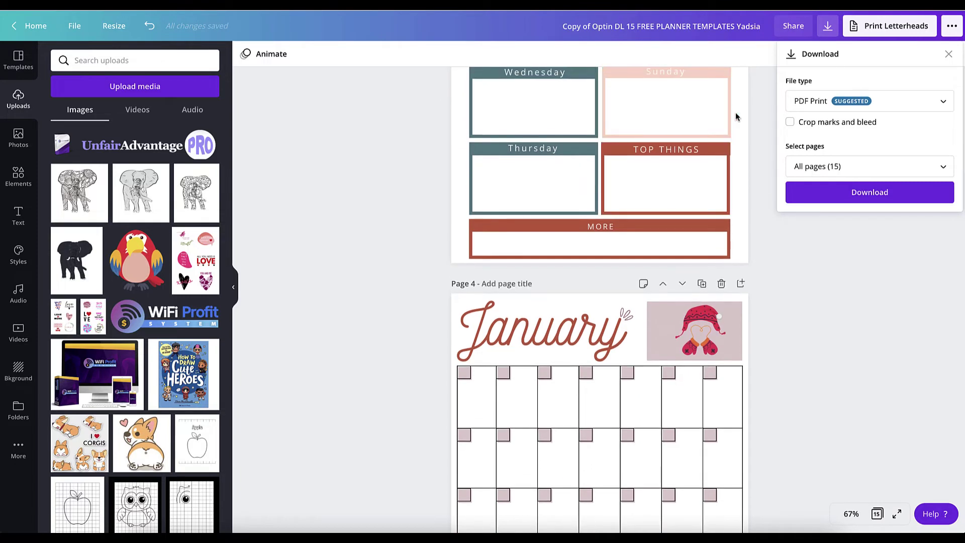
{"action": "left_click", "coordinate": [930, 101]}
{"action": "scroll", "coordinate": [875, 61], "scroll_direction": "up", "scroll_amount": 1}
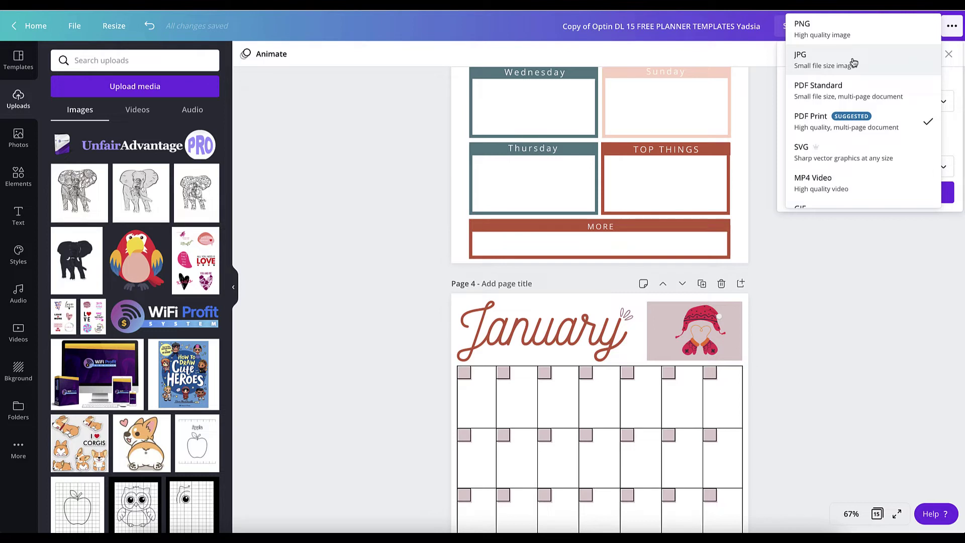
{"action": "left_click", "coordinate": [826, 31]}
{"action": "left_click", "coordinate": [853, 256]}
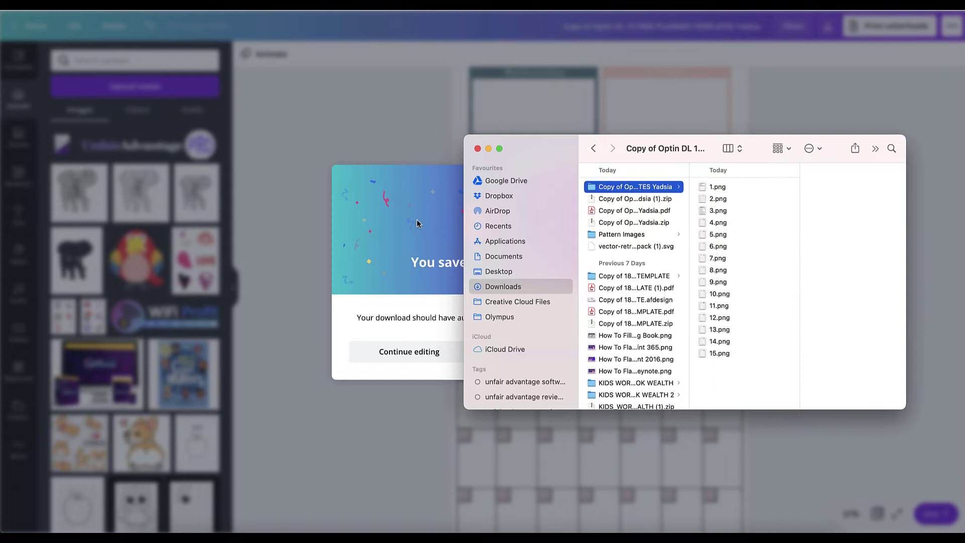
- Preview 1.png, 2.png and 3.png in Finder to check the exported pages
{"action": "left_click", "coordinate": [718, 187]}
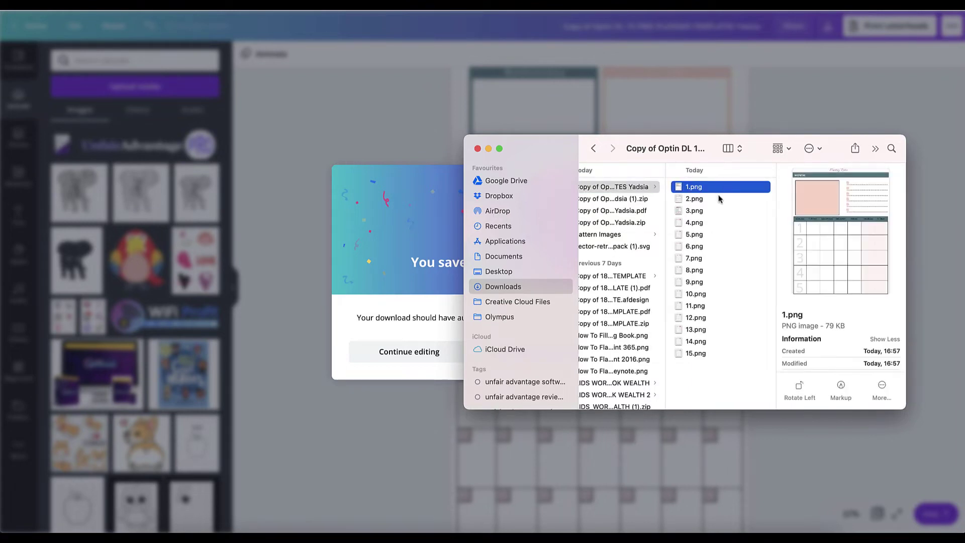
{"action": "left_click", "coordinate": [697, 200]}
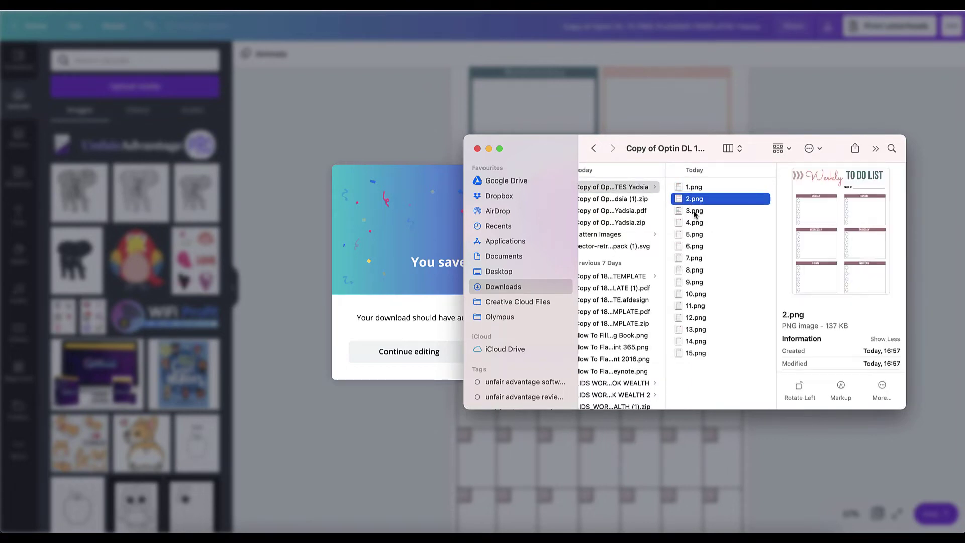
{"action": "left_click", "coordinate": [694, 212]}
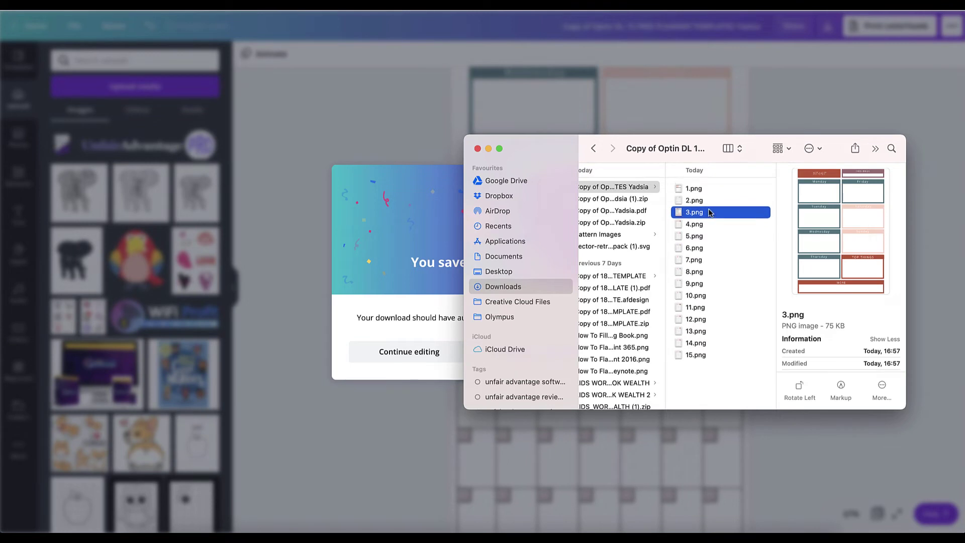
- Open 1.png in Preview and show its image size and file info
{"action": "left_click", "coordinate": [698, 189]}
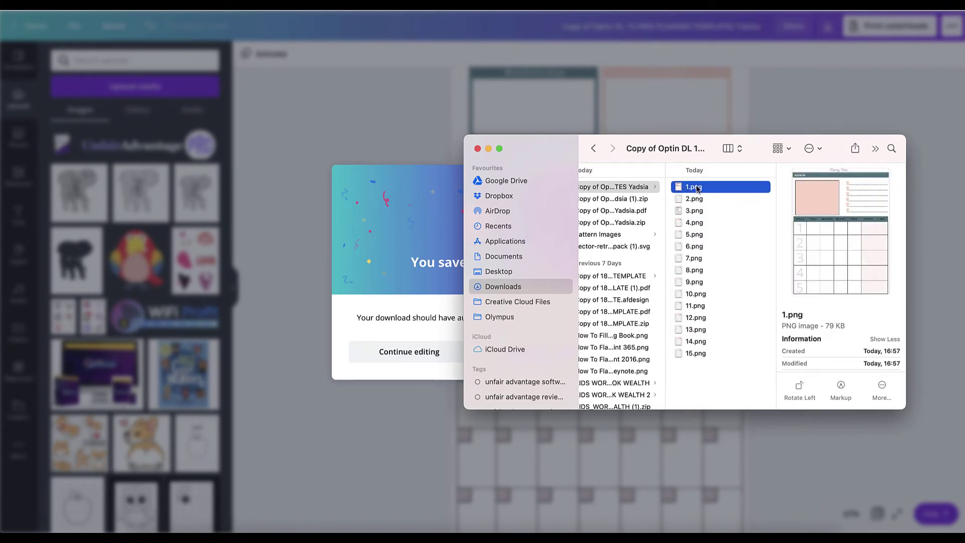
{"action": "right_click", "coordinate": [698, 189]}
{"action": "mouse_move", "coordinate": [746, 204]}
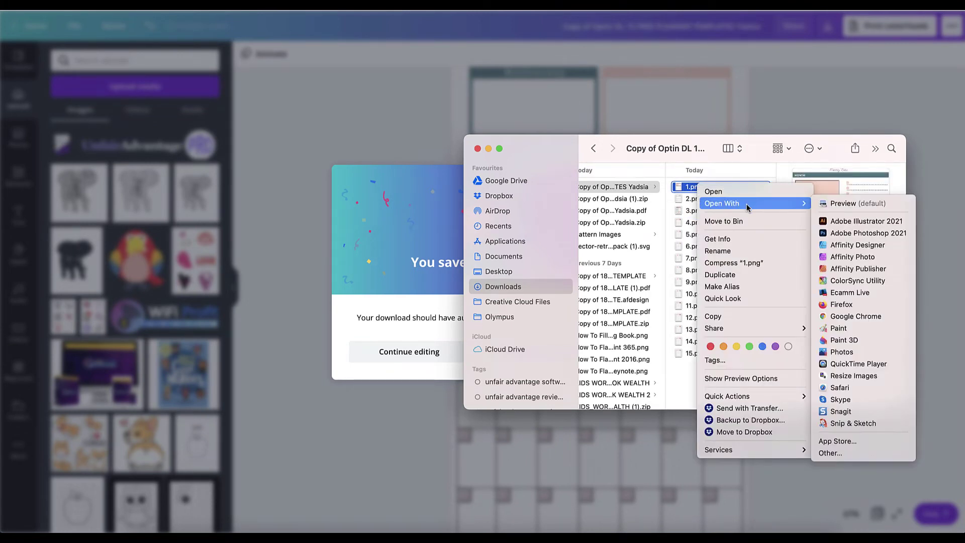
{"action": "left_click", "coordinate": [850, 204]}
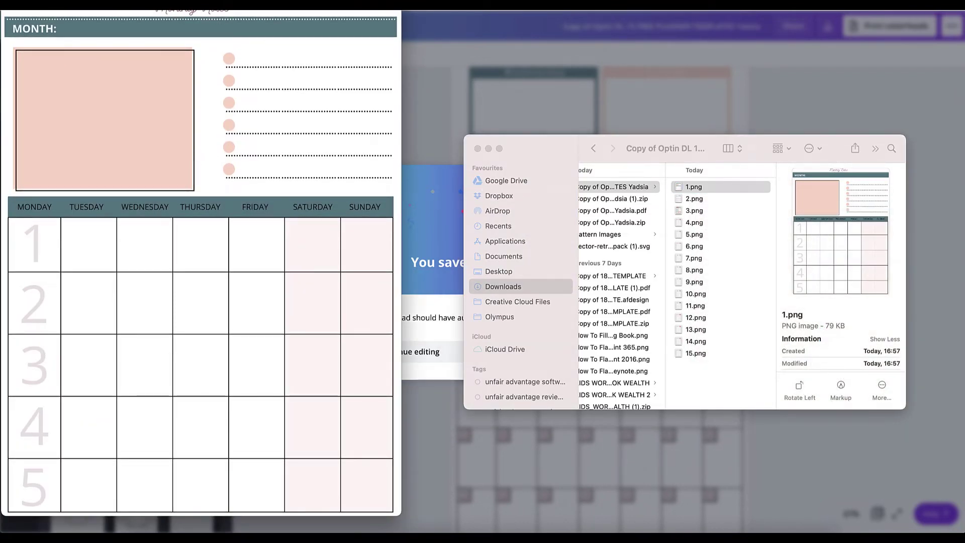
{"action": "left_click", "coordinate": [189, 5]}
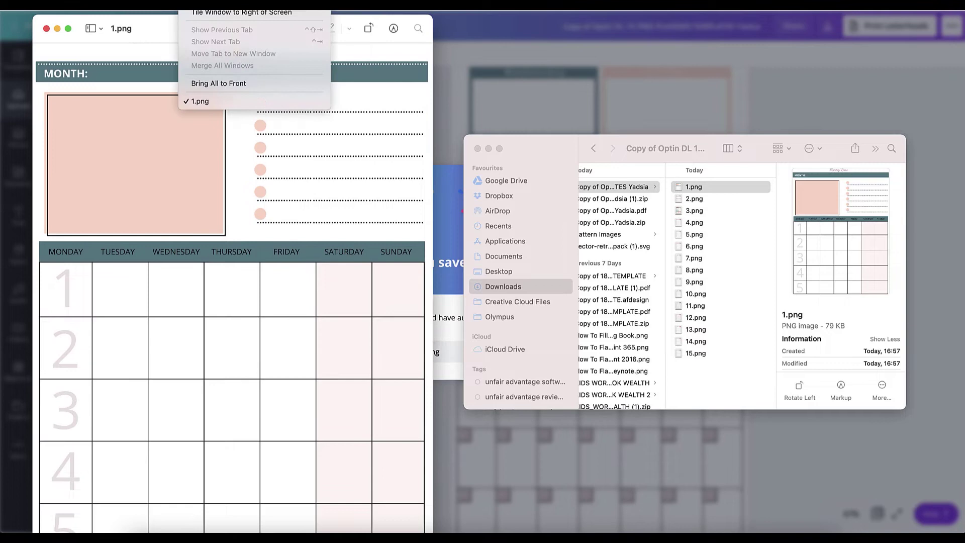
{"action": "key", "text": "super+i"}
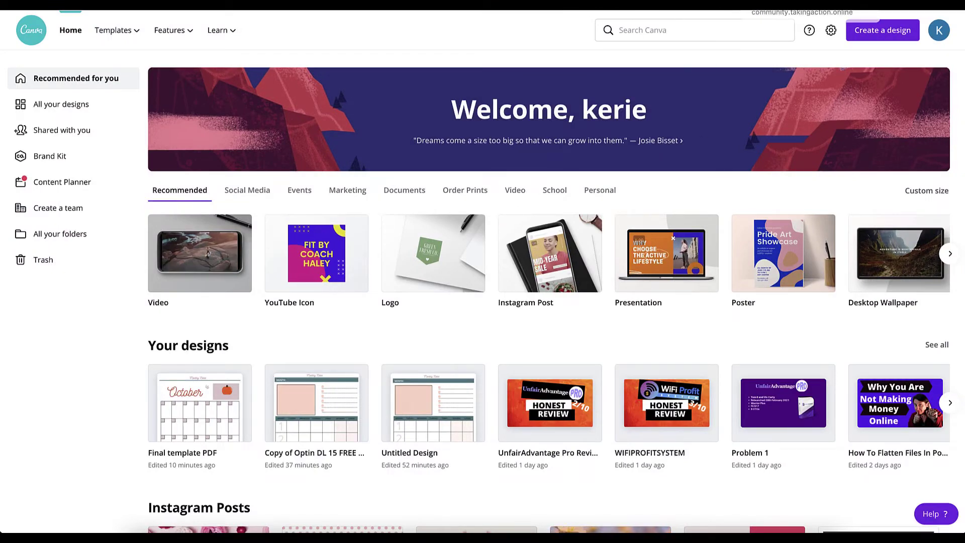
- Start a new design and scroll the size suggestions to choose A4 Document
{"action": "left_click", "coordinate": [874, 31]}
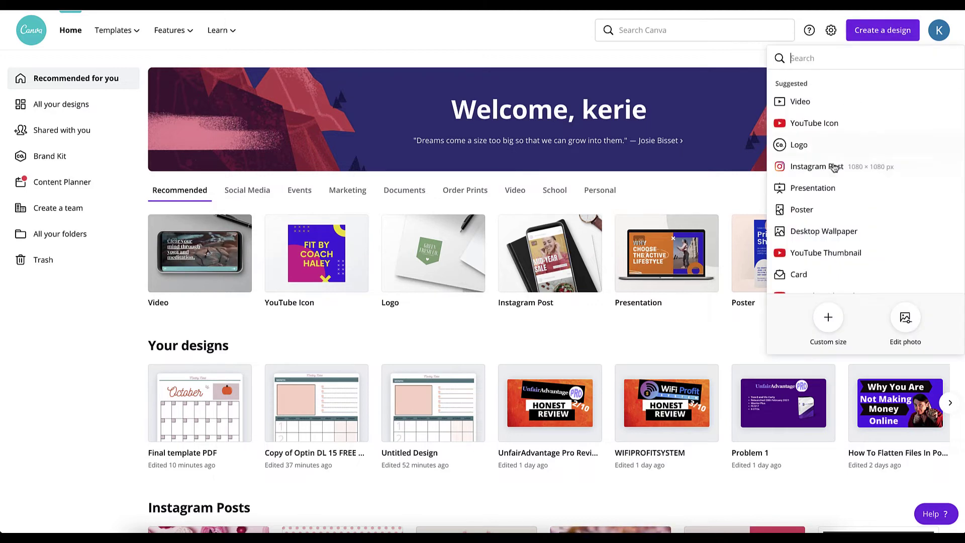
{"action": "scroll", "coordinate": [835, 191], "scroll_direction": "down", "scroll_amount": 3}
{"action": "scroll", "coordinate": [838, 194], "scroll_direction": "down", "scroll_amount": 6}
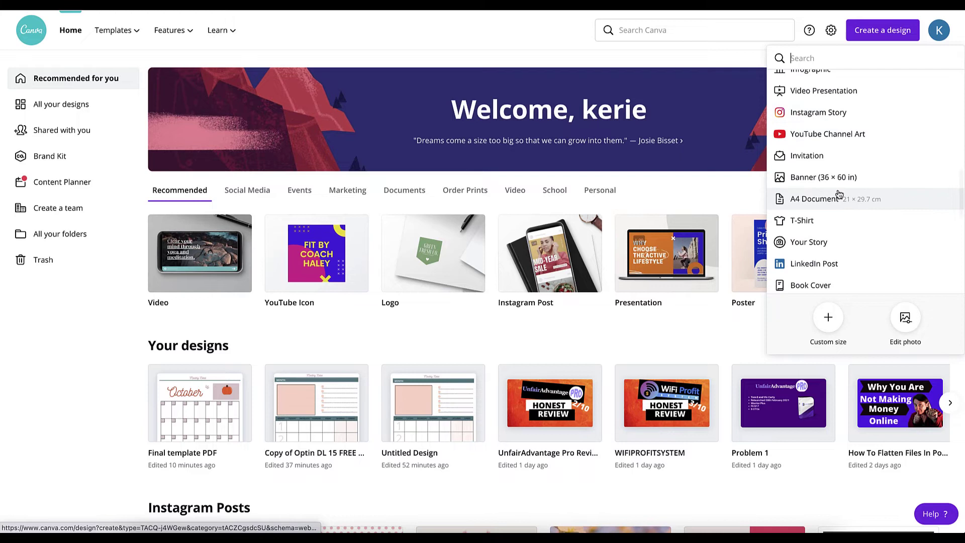
{"action": "scroll", "coordinate": [808, 195], "scroll_direction": "down", "scroll_amount": 2}
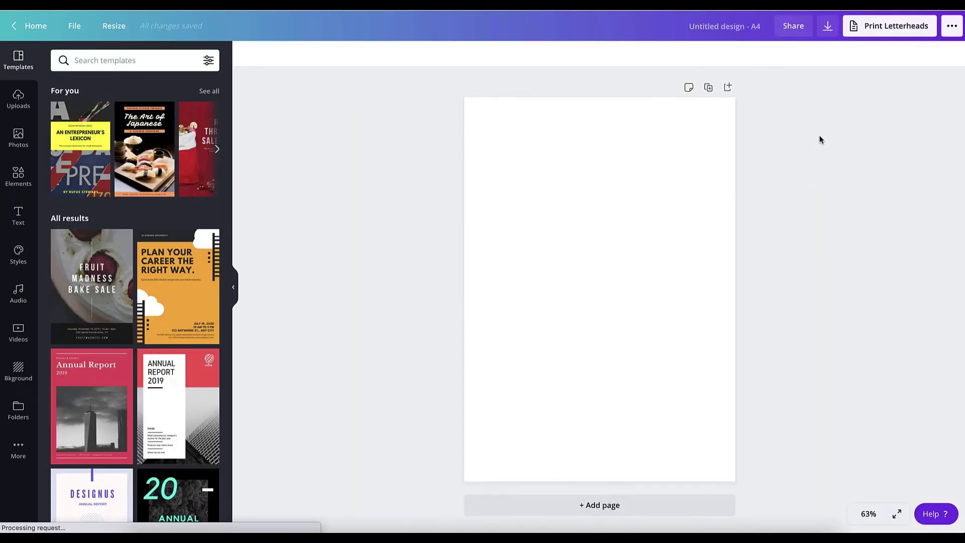
- Select 1.png through 15.png in Finder and drag them into Canva's uploads panel
{"action": "left_click", "coordinate": [136, 538]}
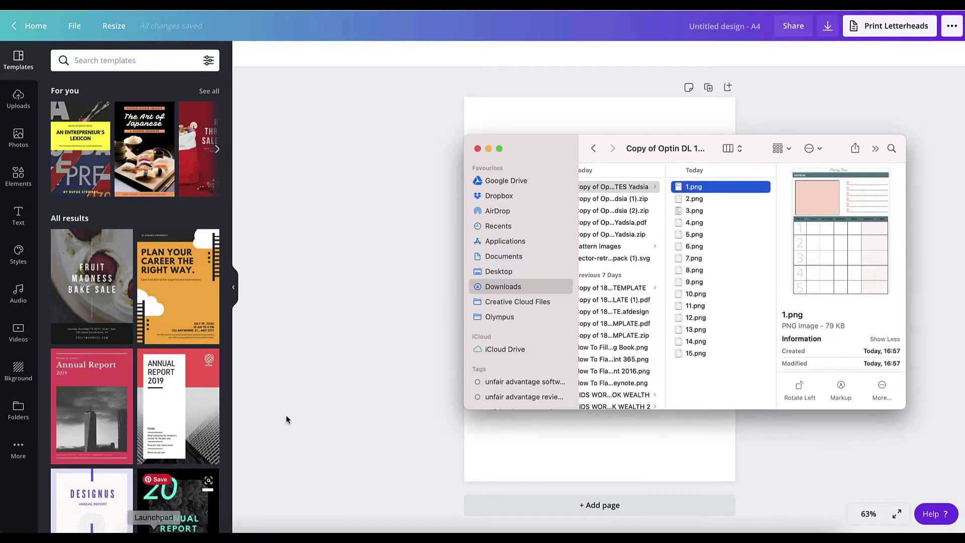
{"action": "left_click", "coordinate": [703, 344], "text": "shift"}
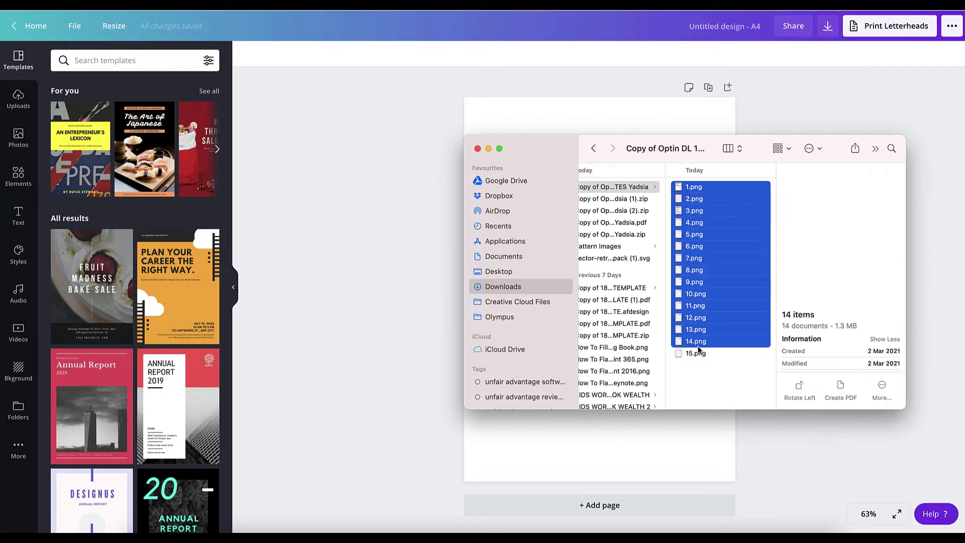
{"action": "left_click", "coordinate": [697, 355], "text": "shift"}
{"action": "left_click_drag", "start_coordinate": [690, 236], "coordinate": [151, 50]}
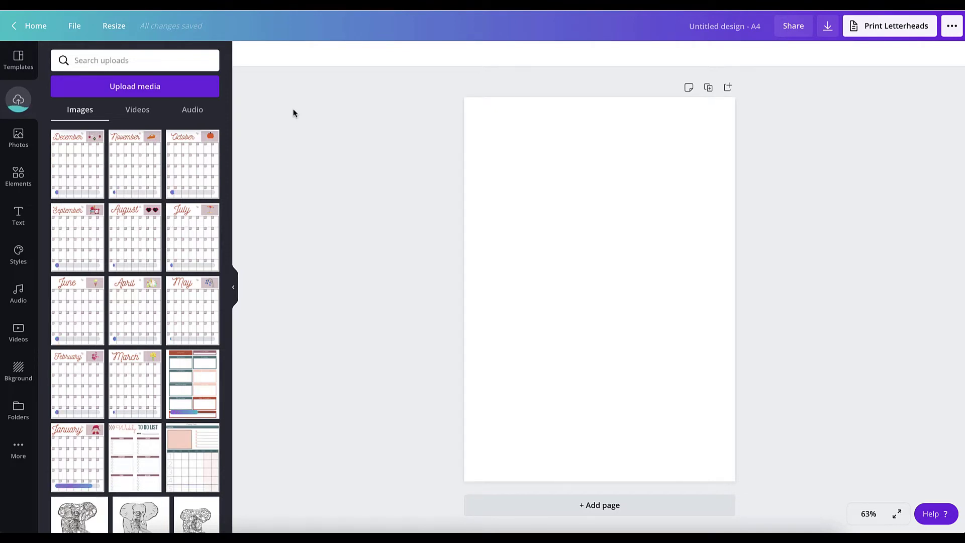
- Place the monthly notes calendar on page 1, enlarged and centred to fill the page
{"action": "left_click_drag", "start_coordinate": [178, 446], "coordinate": [483, 127]}
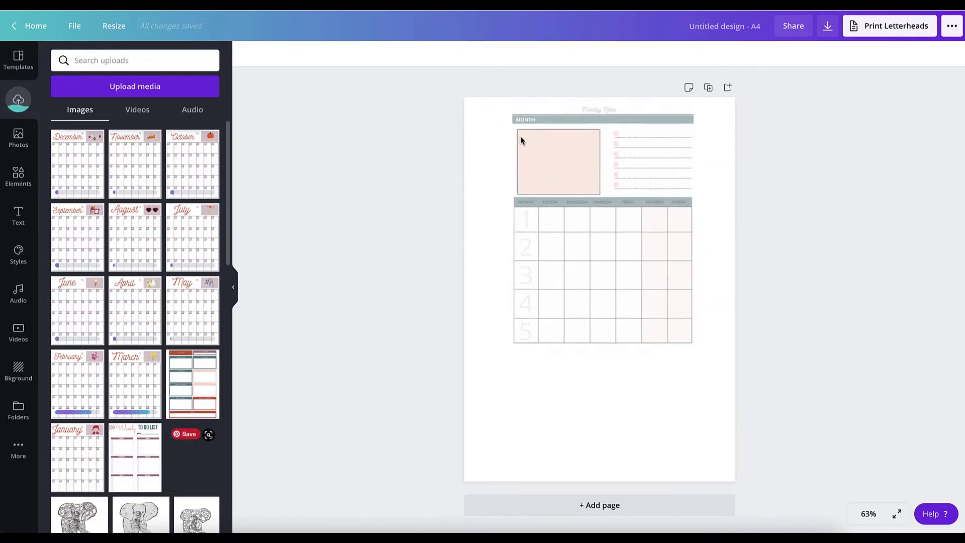
{"action": "left_click_drag", "start_coordinate": [677, 341], "coordinate": [696, 446]}
{"action": "left_click_drag", "start_coordinate": [676, 353], "coordinate": [653, 338]}
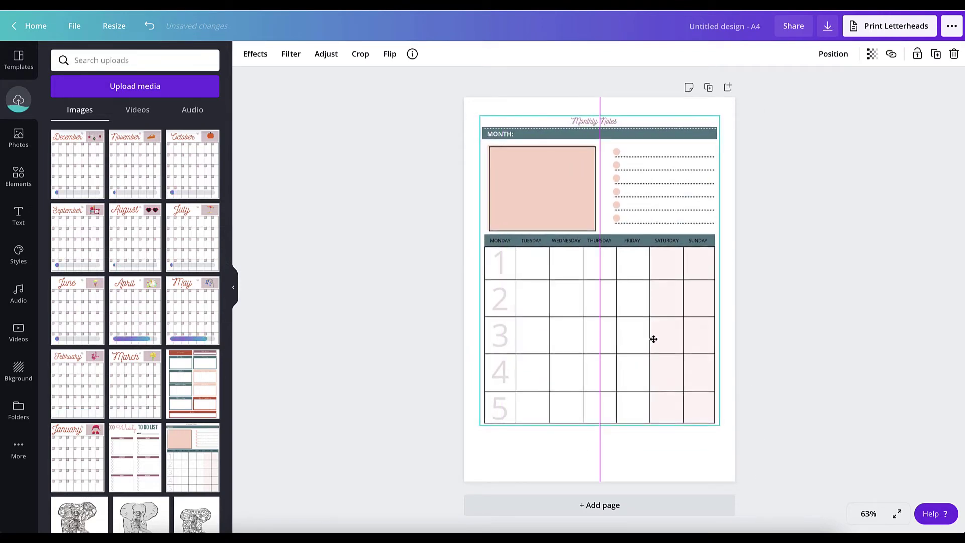
{"action": "left_click_drag", "start_coordinate": [716, 423], "coordinate": [722, 459]}
{"action": "left_click_drag", "start_coordinate": [668, 379], "coordinate": [659, 378]}
{"action": "left_click_drag", "start_coordinate": [726, 451], "coordinate": [727, 461]}
{"action": "left_click_drag", "start_coordinate": [678, 390], "coordinate": [677, 392]}
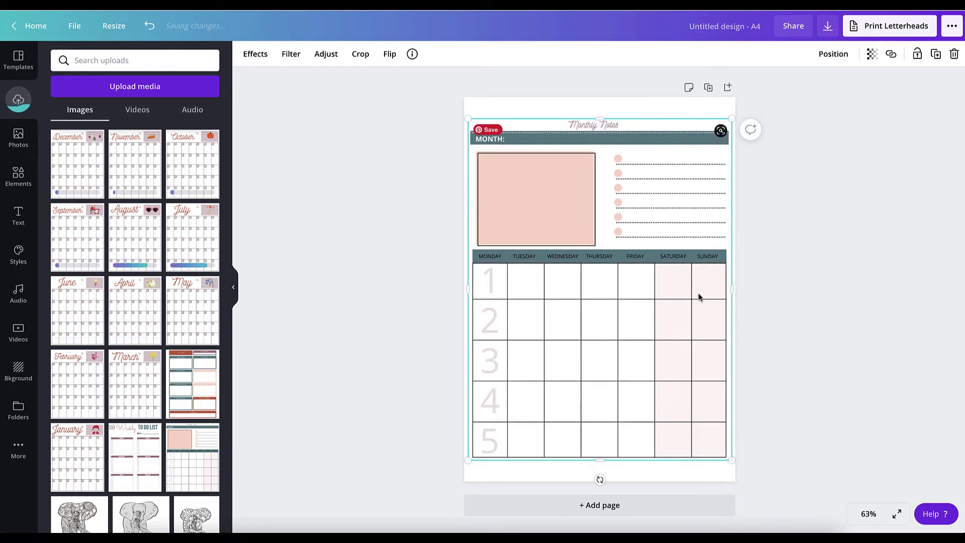
- Add page 2 with the Weekly To Do List, stretched to about 20.6 wide and centred
{"action": "left_click", "coordinate": [625, 506]}
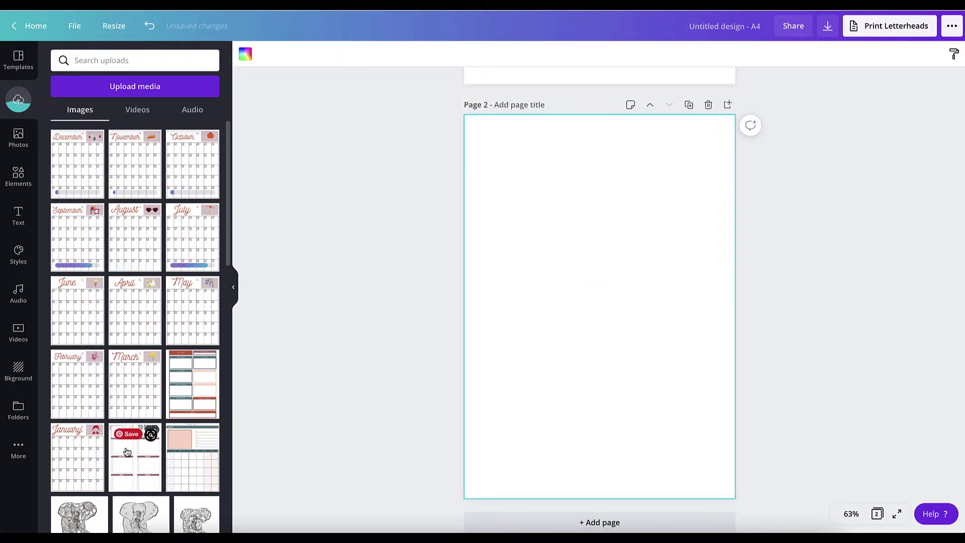
{"action": "left_click_drag", "start_coordinate": [135, 458], "coordinate": [512, 176]}
{"action": "left_click_drag", "start_coordinate": [679, 385], "coordinate": [714, 430]}
{"action": "left_click_drag", "start_coordinate": [495, 433], "coordinate": [491, 469]}
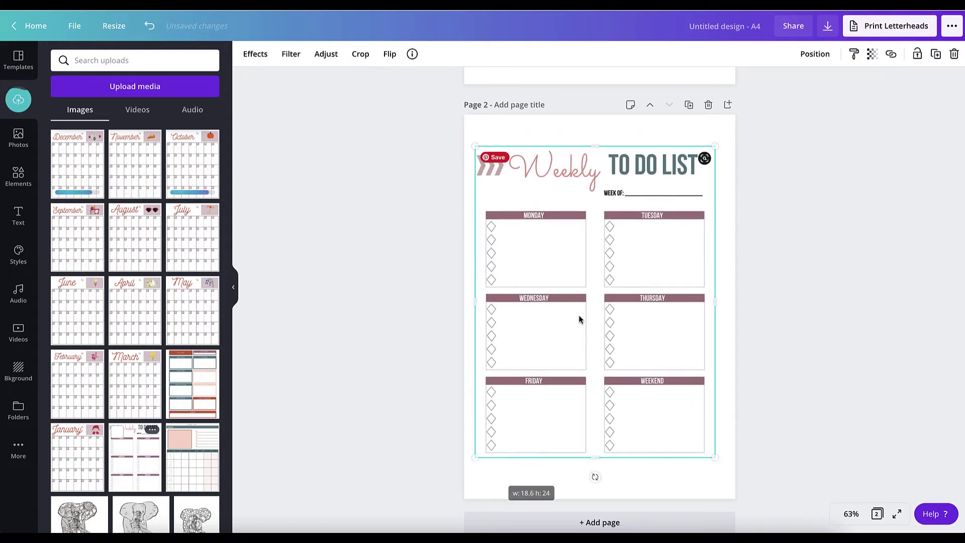
{"action": "mouse_move", "coordinate": [589, 264]}
{"action": "left_mouse_down"}
{"action": "mouse_move", "coordinate": [592, 230]}
{"action": "mouse_move", "coordinate": [590, 252]}
{"action": "left_mouse_up"}
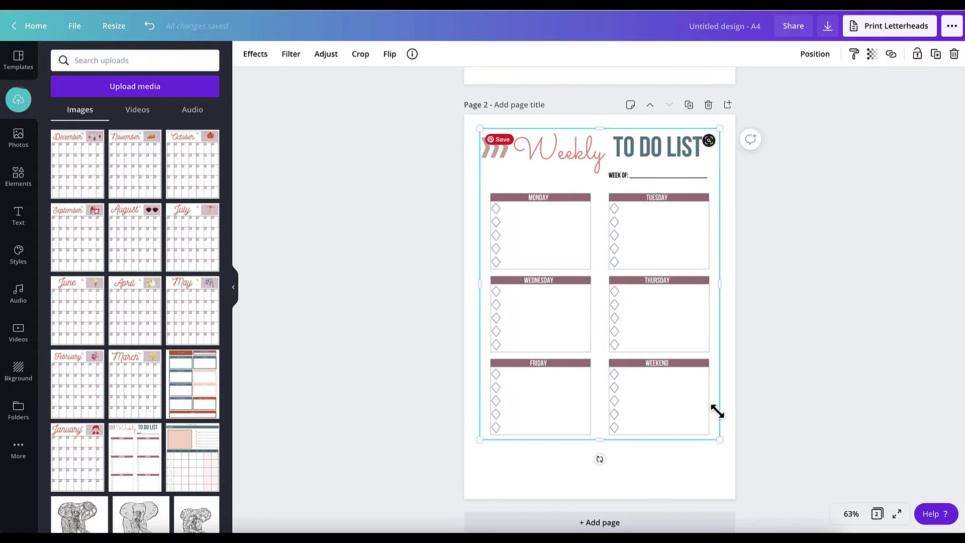
{"action": "left_click_drag", "start_coordinate": [718, 440], "coordinate": [670, 374]}
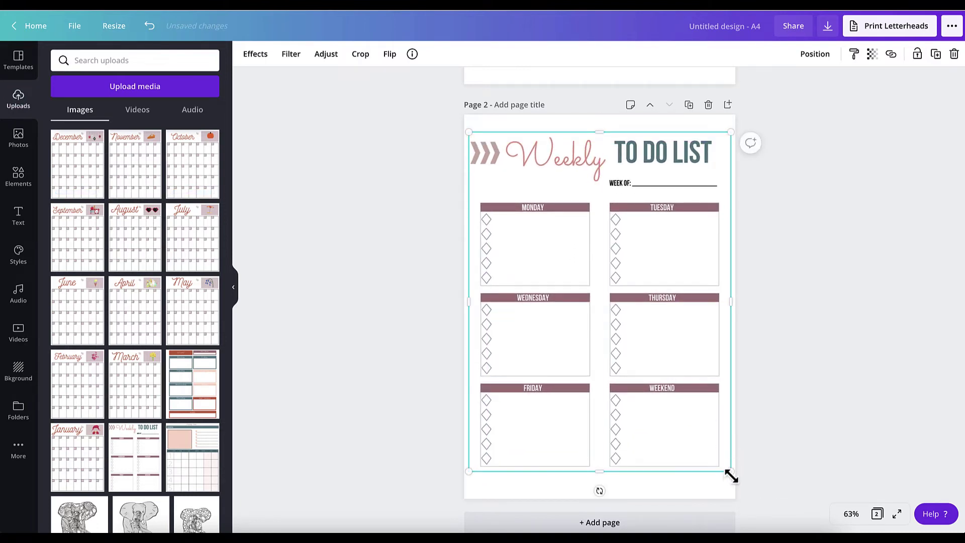
{"action": "left_click_drag", "start_coordinate": [730, 473], "coordinate": [729, 487]}
{"action": "left_click_drag", "start_coordinate": [662, 398], "coordinate": [649, 388]}
- Add page 3 with the weekly planner image, enlarged to fill the page and re-centred
{"action": "scroll", "coordinate": [824, 363], "scroll_direction": "down", "scroll_amount": 1}
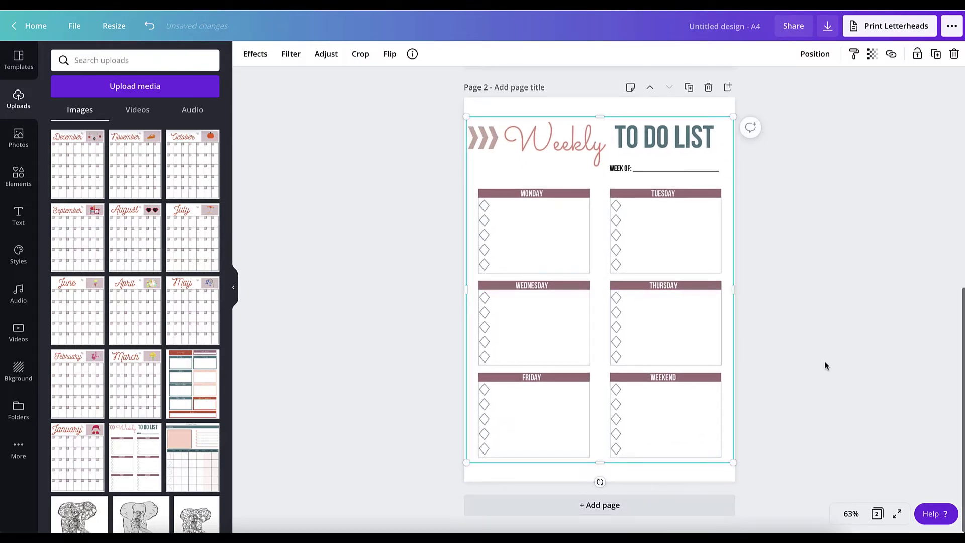
{"action": "left_click", "coordinate": [631, 512]}
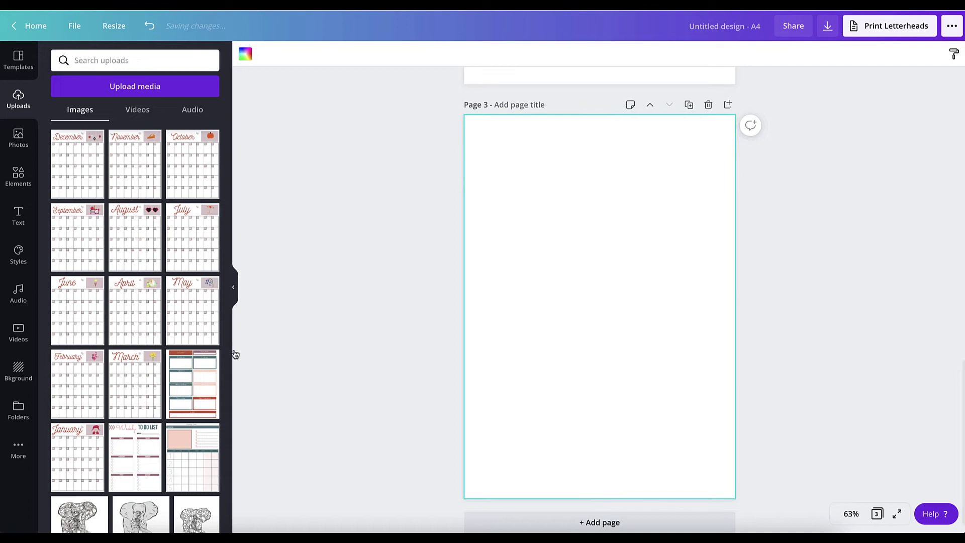
{"action": "left_click_drag", "start_coordinate": [196, 373], "coordinate": [495, 146]}
{"action": "left_click_drag", "start_coordinate": [656, 365], "coordinate": [725, 470]}
{"action": "left_click_drag", "start_coordinate": [636, 349], "coordinate": [633, 372]}
{"action": "left_click_drag", "start_coordinate": [731, 472], "coordinate": [732, 481]}
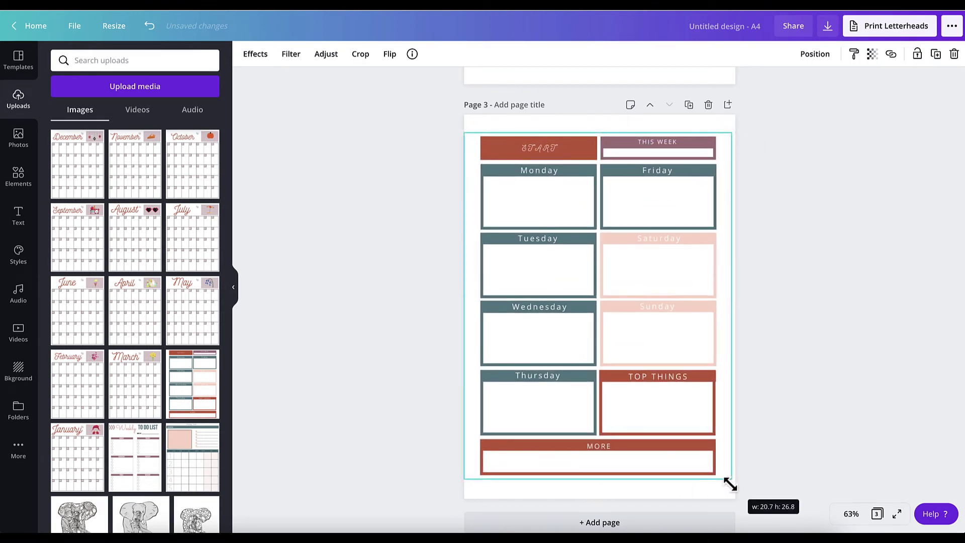
{"action": "left_click_drag", "start_coordinate": [469, 478], "coordinate": [459, 485]}
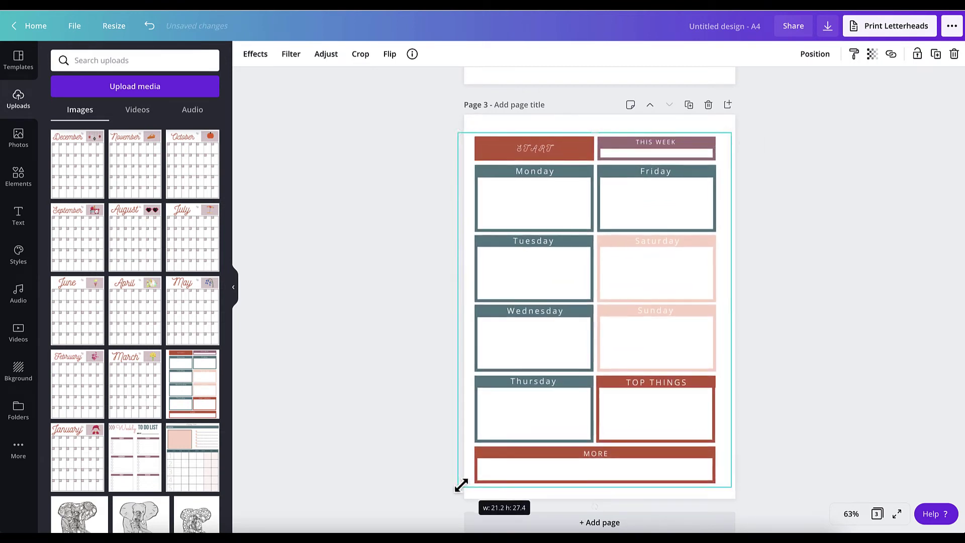
{"action": "mouse_move", "coordinate": [627, 388]}
{"action": "left_mouse_down"}
{"action": "mouse_move", "coordinate": [629, 373]}
{"action": "mouse_move", "coordinate": [628, 385]}
{"action": "left_mouse_up"}
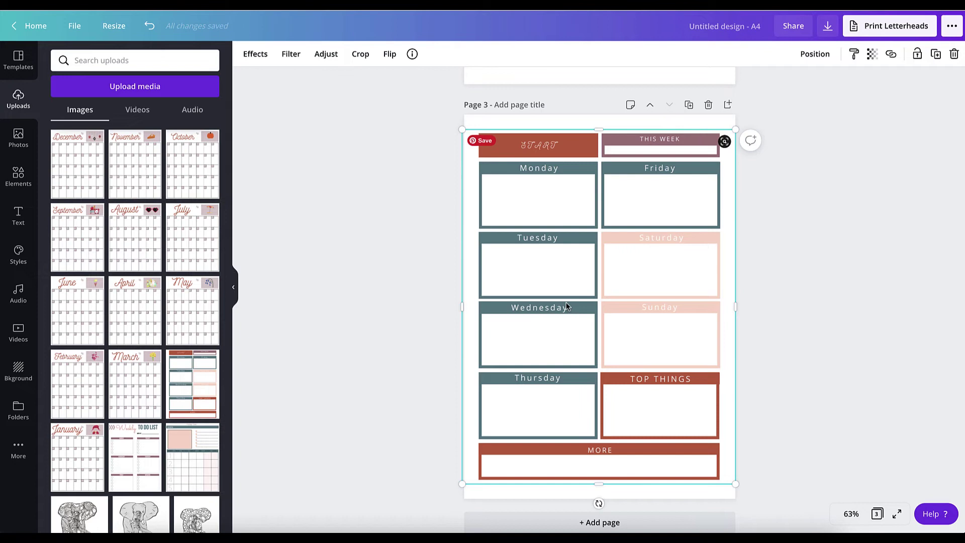
{"action": "scroll", "coordinate": [801, 304], "scroll_direction": "down", "scroll_amount": 1}
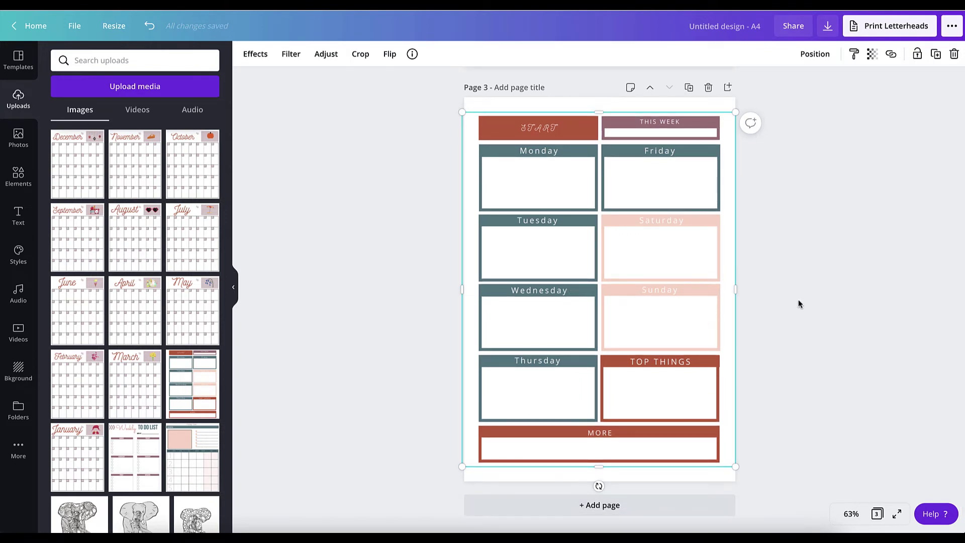
{"action": "left_click_drag", "start_coordinate": [648, 252], "coordinate": [648, 245]}
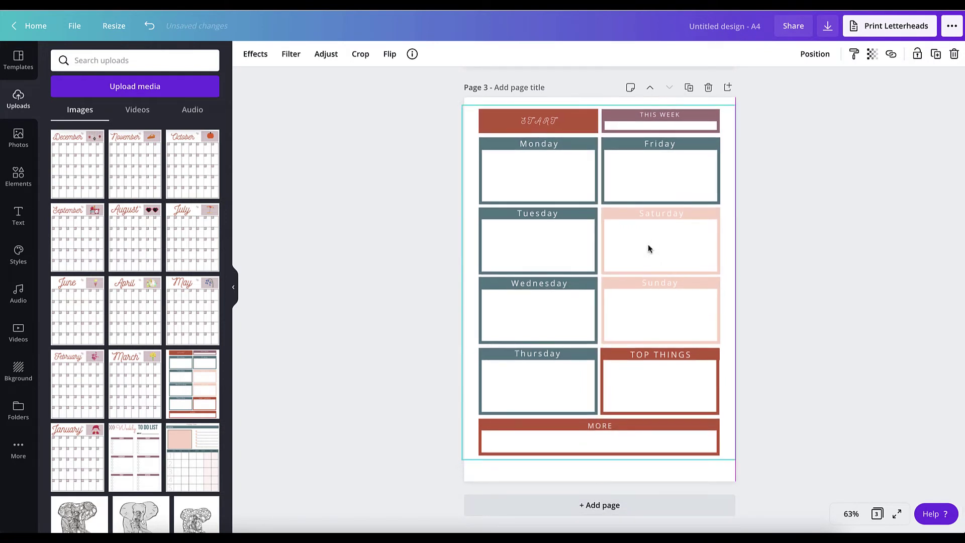
{"action": "left_click_drag", "start_coordinate": [674, 305], "coordinate": [674, 308]}
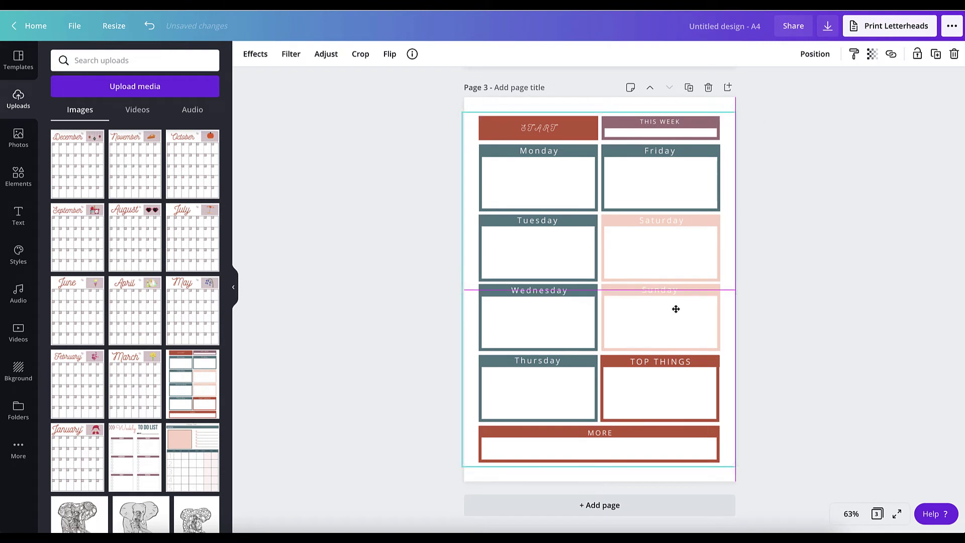
- Add page 4 and place the January calendar image, enlarged and centred to fill it
{"action": "left_click", "coordinate": [709, 515]}
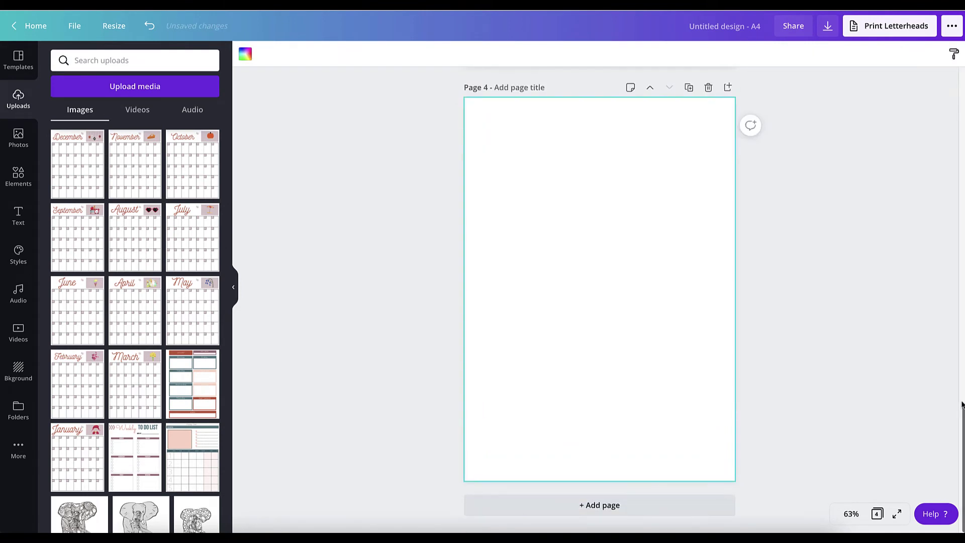
{"action": "scroll", "coordinate": [681, 293], "scroll_direction": "up", "scroll_amount": 5}
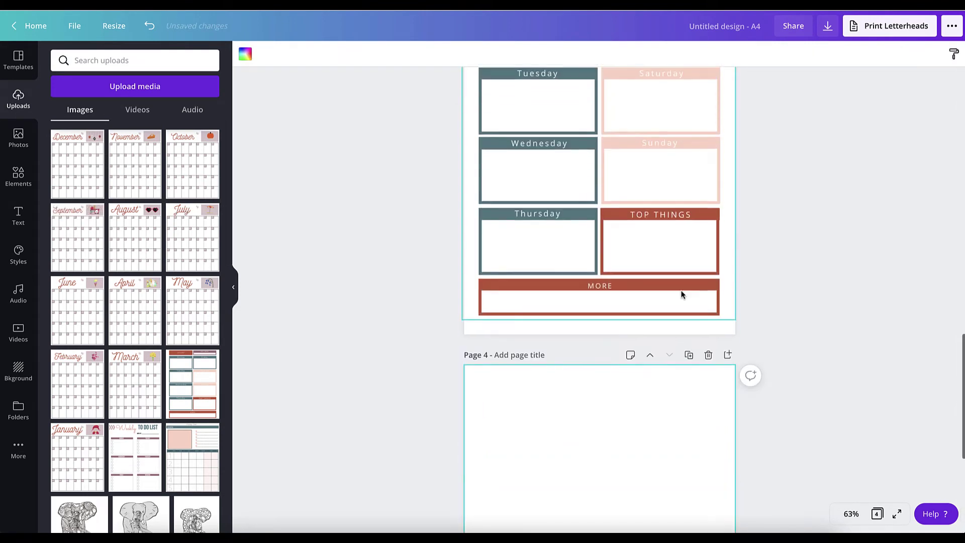
{"action": "scroll", "coordinate": [681, 293], "scroll_direction": "down", "scroll_amount": 2}
{"action": "left_click_drag", "start_coordinate": [78, 455], "coordinate": [525, 277]}
{"action": "scroll", "coordinate": [670, 405], "scroll_direction": "down", "scroll_amount": 3}
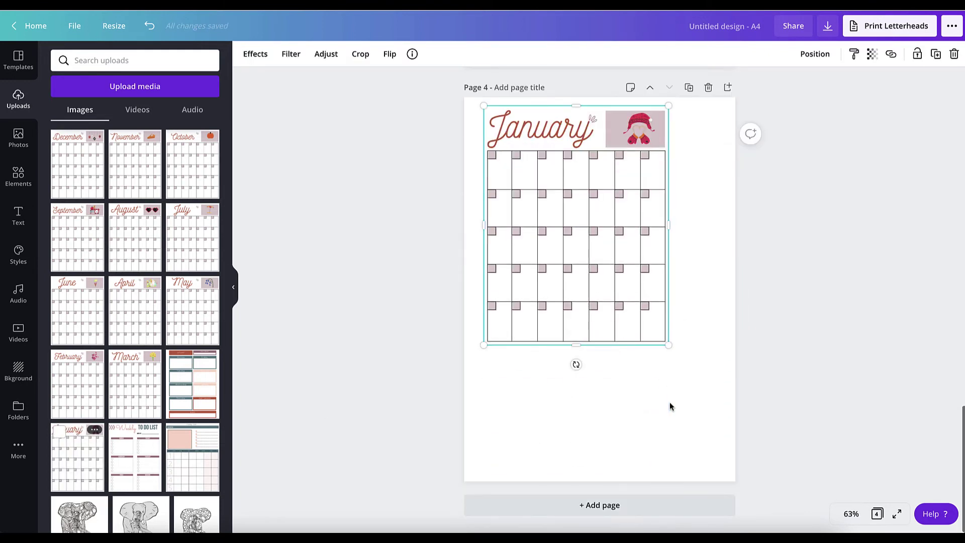
{"action": "left_click_drag", "start_coordinate": [657, 336], "coordinate": [691, 453]}
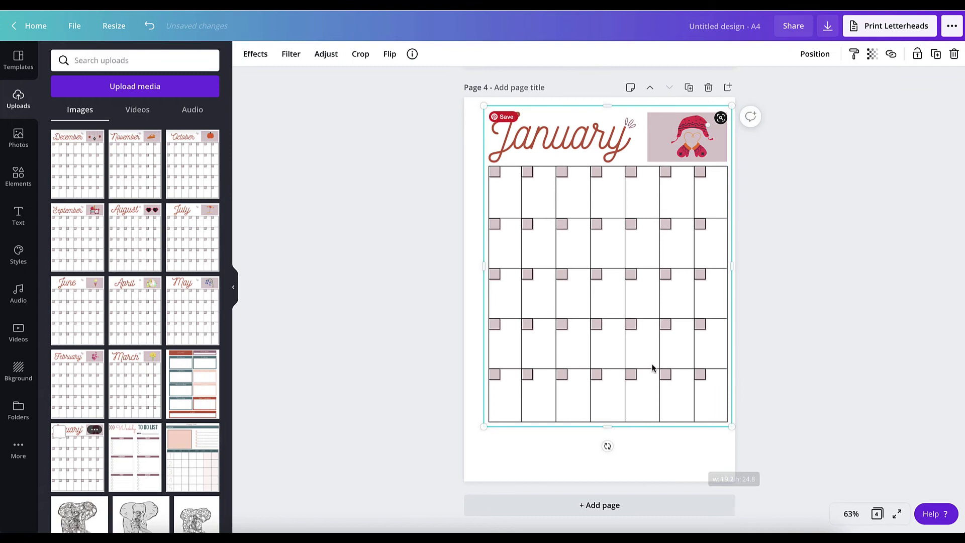
{"action": "left_click_drag", "start_coordinate": [652, 368], "coordinate": [639, 367]}
{"action": "left_click_drag", "start_coordinate": [729, 430], "coordinate": [725, 441]}
{"action": "left_click_drag", "start_coordinate": [653, 392], "coordinate": [670, 410]}
- Place the February calendar on page 5 and enlarge it to fit the page
{"action": "scroll", "coordinate": [812, 447], "scroll_direction": "down", "scroll_amount": 5}
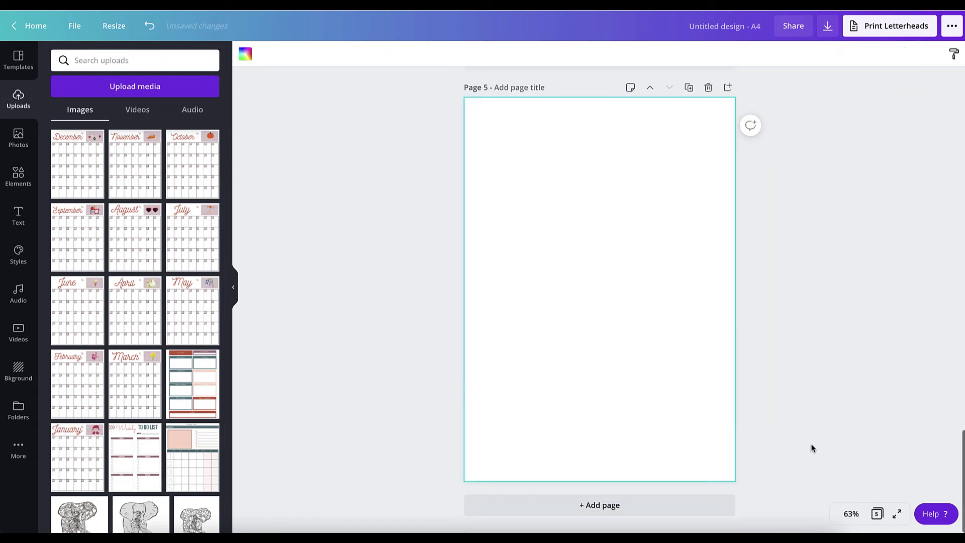
{"action": "left_click_drag", "start_coordinate": [77, 384], "coordinate": [507, 140]}
{"action": "left_click_drag", "start_coordinate": [656, 345], "coordinate": [731, 454]}
{"action": "left_click_drag", "start_coordinate": [639, 202], "coordinate": [635, 202]}
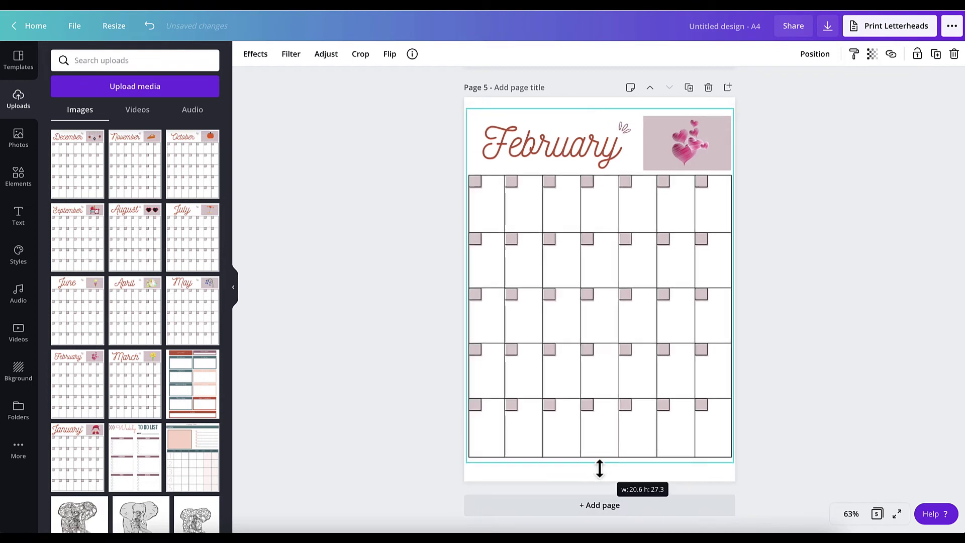
- Add page 6 and fill it with the enlarged March calendar image
{"action": "left_click", "coordinate": [672, 504]}
{"action": "left_click_drag", "start_coordinate": [135, 384], "coordinate": [493, 149]}
{"action": "left_click_drag", "start_coordinate": [654, 341], "coordinate": [684, 478]}
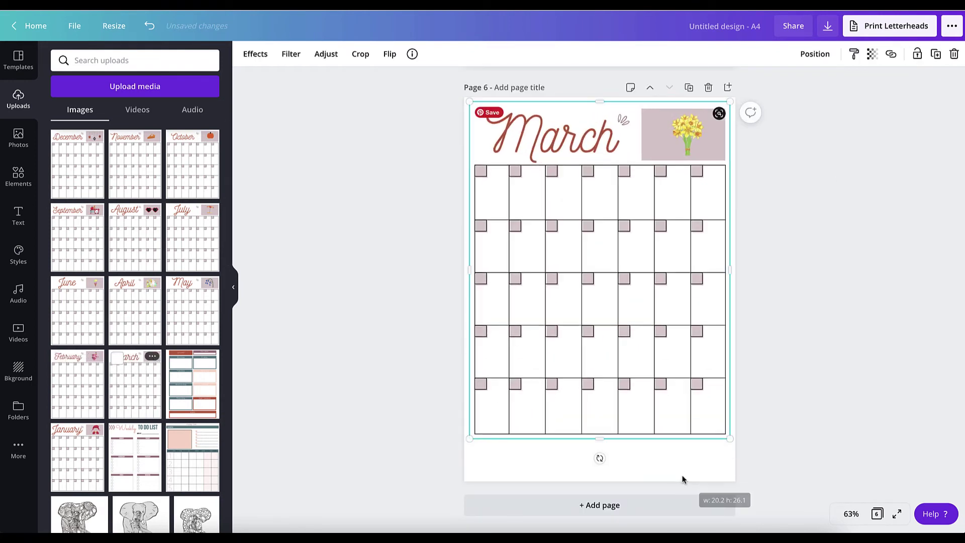
{"action": "left_click_drag", "start_coordinate": [598, 433], "coordinate": [599, 452]}
{"action": "left_click", "coordinate": [810, 424]}
- Add page 7 and fill it with the April calendar, aligned to the page edges
{"action": "left_click", "coordinate": [673, 505]}
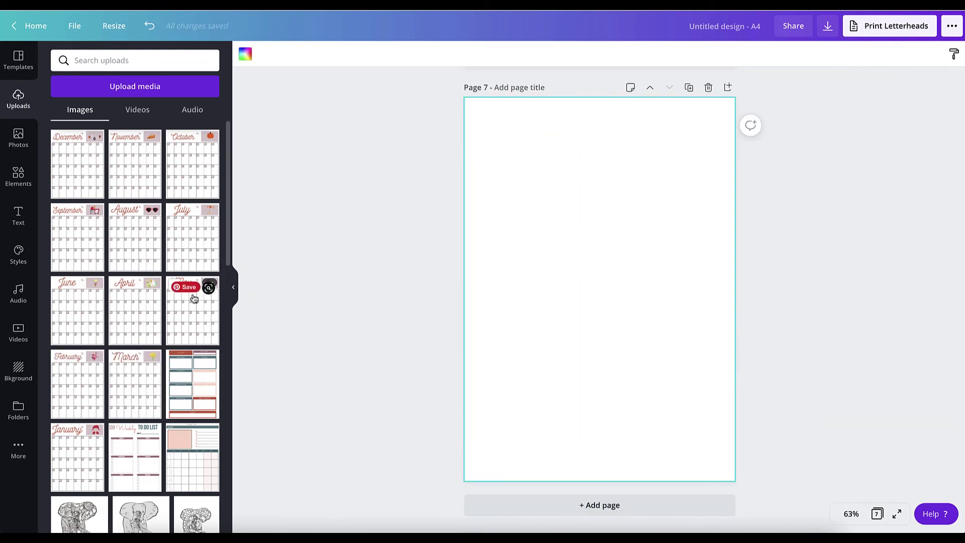
{"action": "left_click_drag", "start_coordinate": [135, 311], "coordinate": [573, 226]}
{"action": "left_click_drag", "start_coordinate": [665, 345], "coordinate": [732, 431]}
{"action": "left_click_drag", "start_coordinate": [641, 337], "coordinate": [659, 367]}
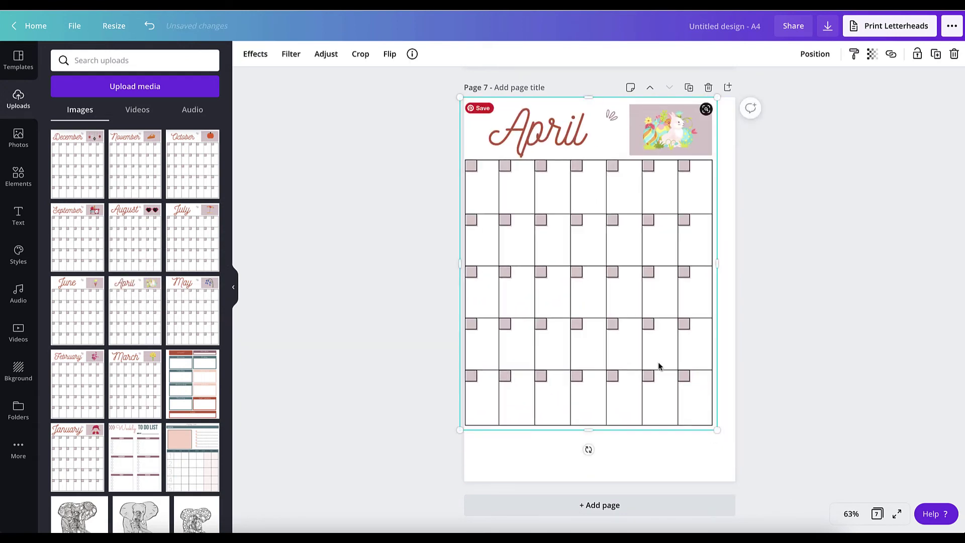
{"action": "left_click_drag", "start_coordinate": [728, 444], "coordinate": [693, 377]}
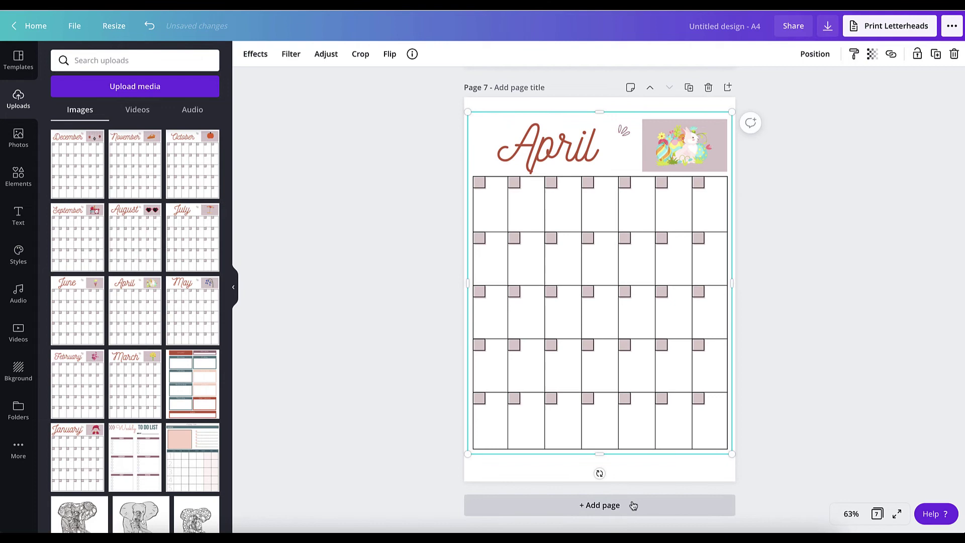
- Add pages 8 and 9 holding the May and June calendars, each enlarged to fill its page
{"action": "left_click", "coordinate": [600, 505]}
{"action": "left_click_drag", "start_coordinate": [185, 326], "coordinate": [518, 201]}
{"action": "left_click_drag", "start_coordinate": [672, 366], "coordinate": [726, 452]}
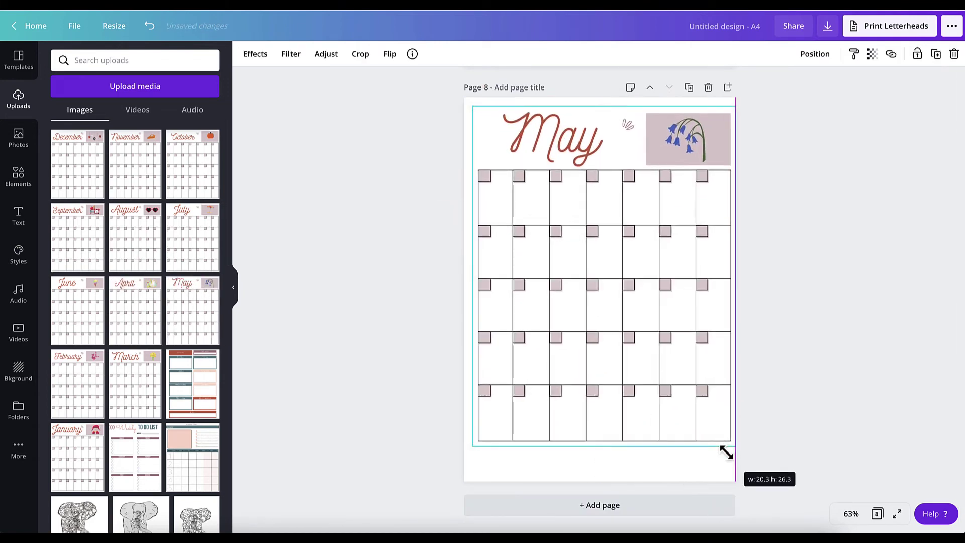
{"action": "left_click", "coordinate": [599, 504]}
{"action": "left_click", "coordinate": [78, 310]}
{"action": "left_click_drag", "start_coordinate": [507, 170], "coordinate": [478, 104]}
{"action": "left_click_drag", "start_coordinate": [704, 399], "coordinate": [737, 438]}
{"action": "left_click_drag", "start_coordinate": [667, 352], "coordinate": [729, 455]}
- Add pages 10 and 11 with the July and August calendars enlarged and centred
{"action": "left_click", "coordinate": [600, 505]}
{"action": "left_click", "coordinate": [192, 237]}
{"action": "mouse_move", "coordinate": [643, 377]}
{"action": "left_mouse_down"}
{"action": "mouse_move", "coordinate": [642, 386]}
{"action": "mouse_move", "coordinate": [643, 376]}
{"action": "left_mouse_up"}
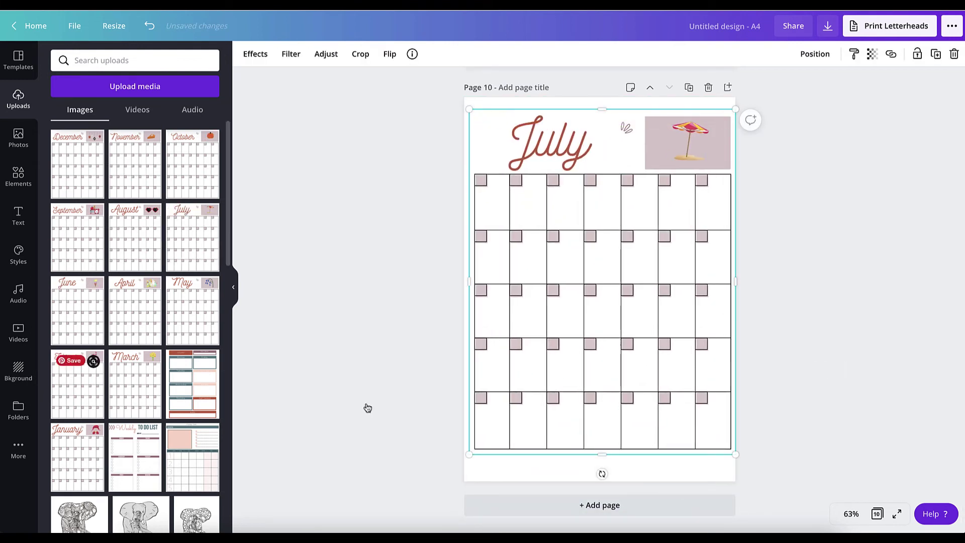
{"action": "left_click", "coordinate": [135, 236]}
{"action": "left_click", "coordinate": [617, 503]}
{"action": "left_click_drag", "start_coordinate": [125, 222], "coordinate": [487, 148]}
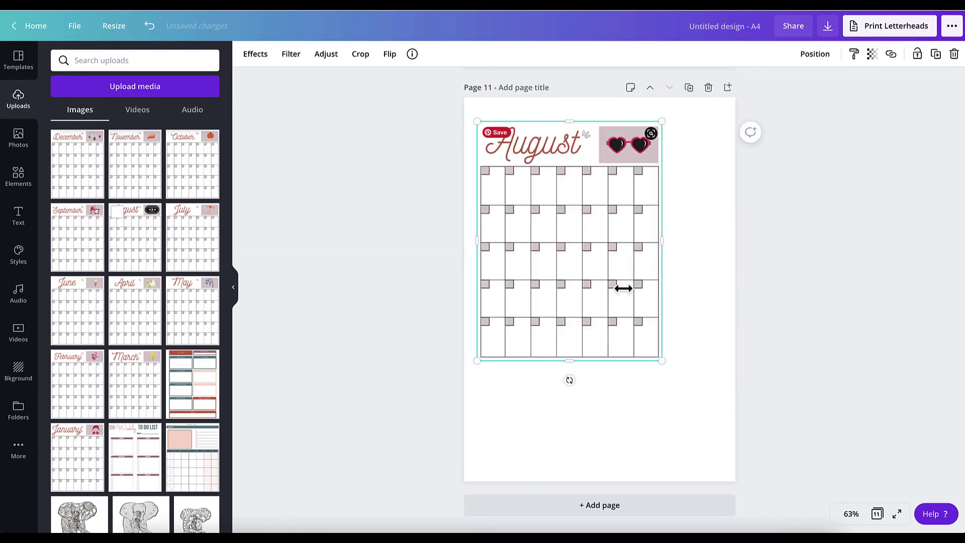
{"action": "mouse_move", "coordinate": [659, 359]}
{"action": "left_mouse_down"}
{"action": "mouse_move", "coordinate": [678, 469]}
{"action": "mouse_move", "coordinate": [650, 362]}
{"action": "left_mouse_up"}
{"action": "left_click_drag", "start_coordinate": [725, 441], "coordinate": [724, 447]}
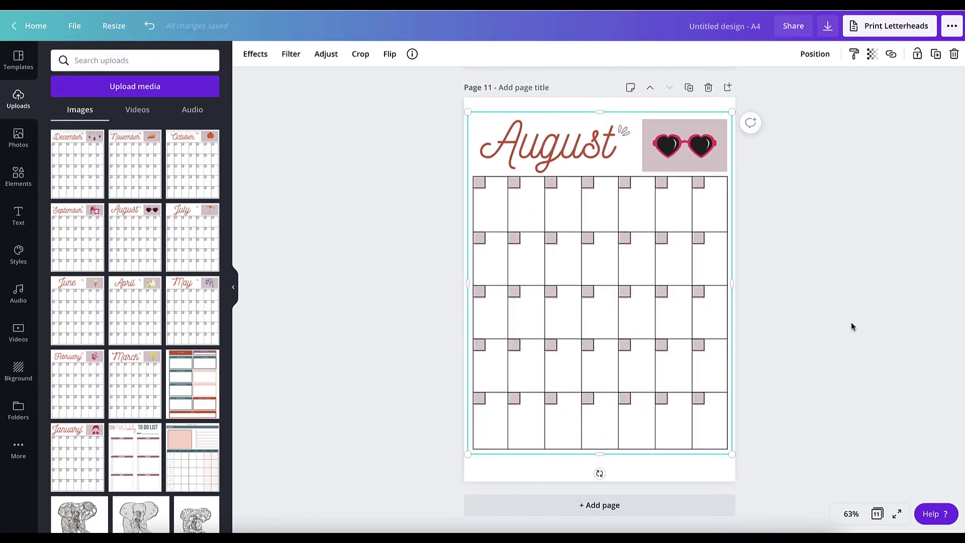
- Add page 12 and fill it with the centred September calendar image
{"action": "left_click", "coordinate": [600, 505]}
{"action": "left_click_drag", "start_coordinate": [78, 231], "coordinate": [513, 131]}
{"action": "left_click_drag", "start_coordinate": [672, 341], "coordinate": [693, 457]}
{"action": "left_click_drag", "start_coordinate": [653, 311], "coordinate": [641, 295]}
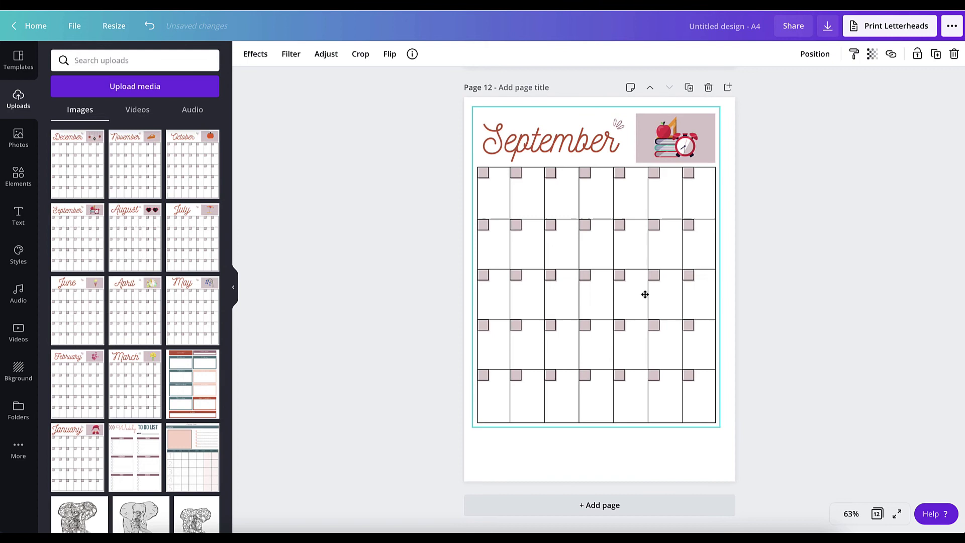
{"action": "left_click_drag", "start_coordinate": [718, 425], "coordinate": [719, 427]}
{"action": "left_click_drag", "start_coordinate": [675, 347], "coordinate": [668, 347]}
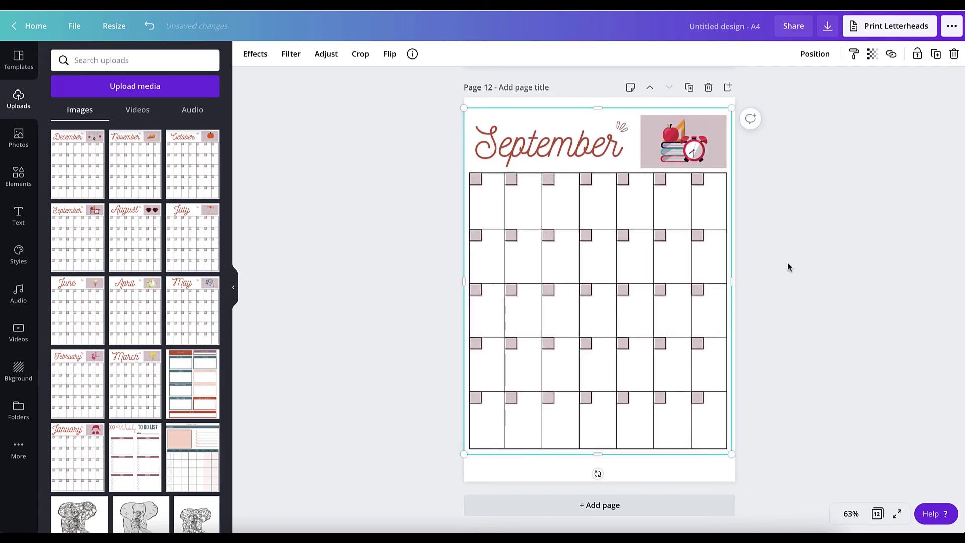
- Add page 13 and fill it with the centred October calendar image
{"action": "left_click", "coordinate": [629, 505]}
{"action": "left_click_drag", "start_coordinate": [192, 163], "coordinate": [506, 151]}
{"action": "left_click_drag", "start_coordinate": [663, 340], "coordinate": [685, 459]}
{"action": "left_click_drag", "start_coordinate": [596, 297], "coordinate": [586, 306]}
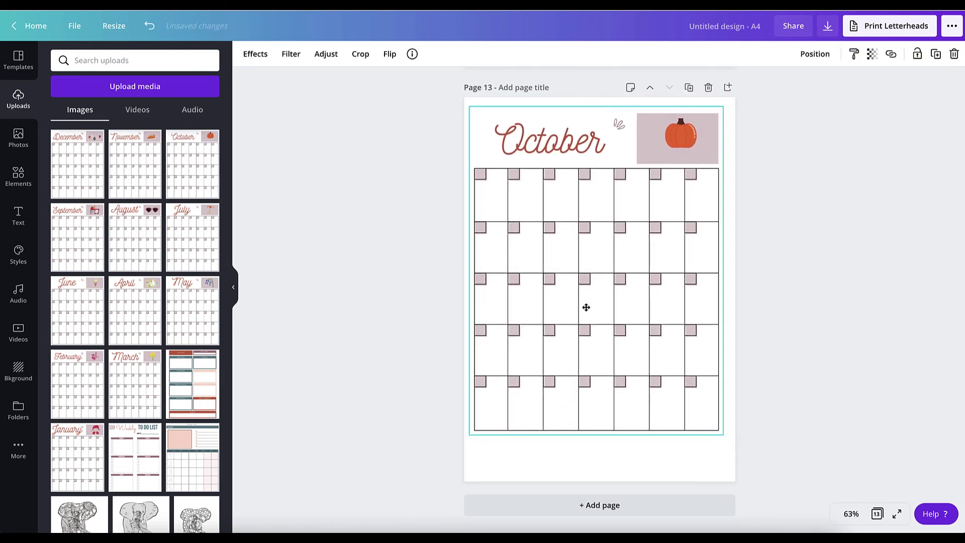
{"action": "left_click_drag", "start_coordinate": [720, 431], "coordinate": [732, 457]}
{"action": "left_click_drag", "start_coordinate": [673, 387], "coordinate": [667, 382]}
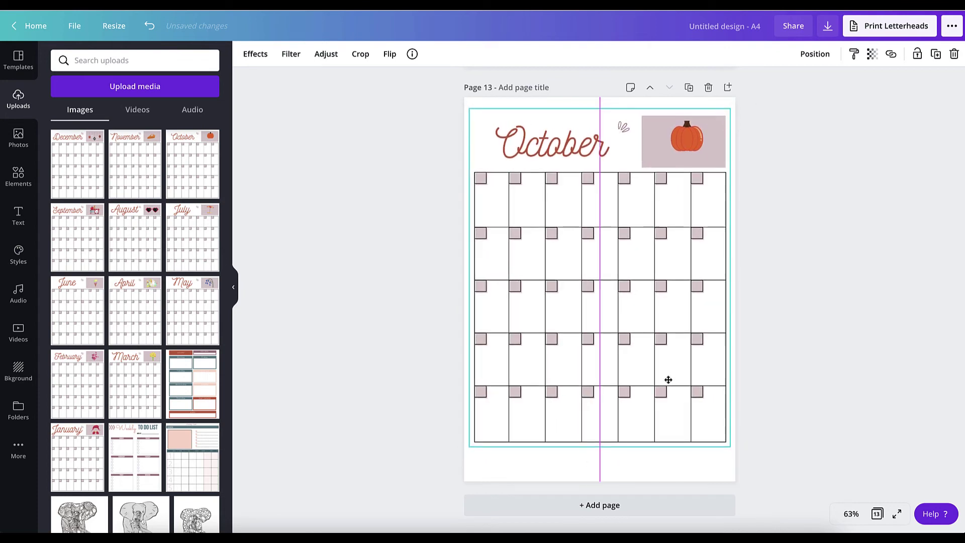
- Add page 14 and fill it with the enlarged November calendar image
{"action": "scroll", "coordinate": [136, 352], "scroll_direction": "down", "scroll_amount": 1}
{"action": "key", "text": "ctrl+Return"}
{"action": "scroll", "coordinate": [134, 138], "scroll_direction": "up", "scroll_amount": 1}
{"action": "left_click_drag", "start_coordinate": [134, 145], "coordinate": [491, 146]}
{"action": "left_click_drag", "start_coordinate": [657, 340], "coordinate": [694, 457]}
{"action": "left_click_drag", "start_coordinate": [634, 351], "coordinate": [633, 361]}
- Add page 15 and fill it with the enlarged December calendar image
{"action": "key", "text": "ctrl+Return"}
{"action": "left_click_drag", "start_coordinate": [77, 163], "coordinate": [502, 131]}
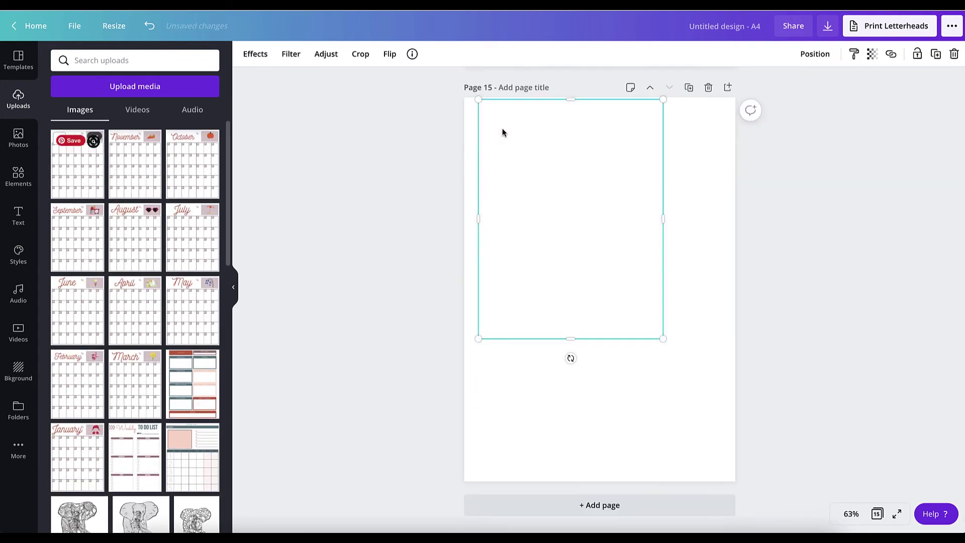
{"action": "left_click_drag", "start_coordinate": [661, 338], "coordinate": [735, 460]}
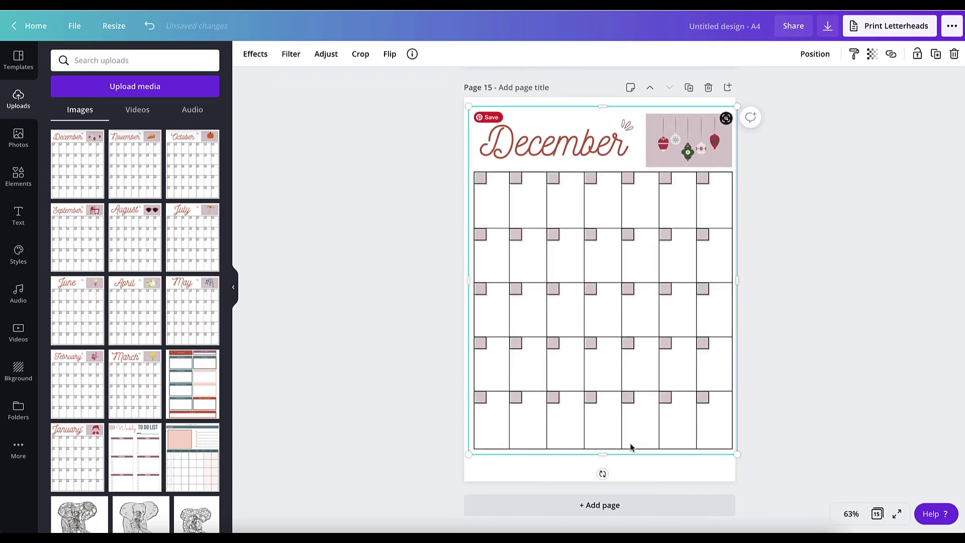
{"action": "left_click", "coordinate": [879, 269]}
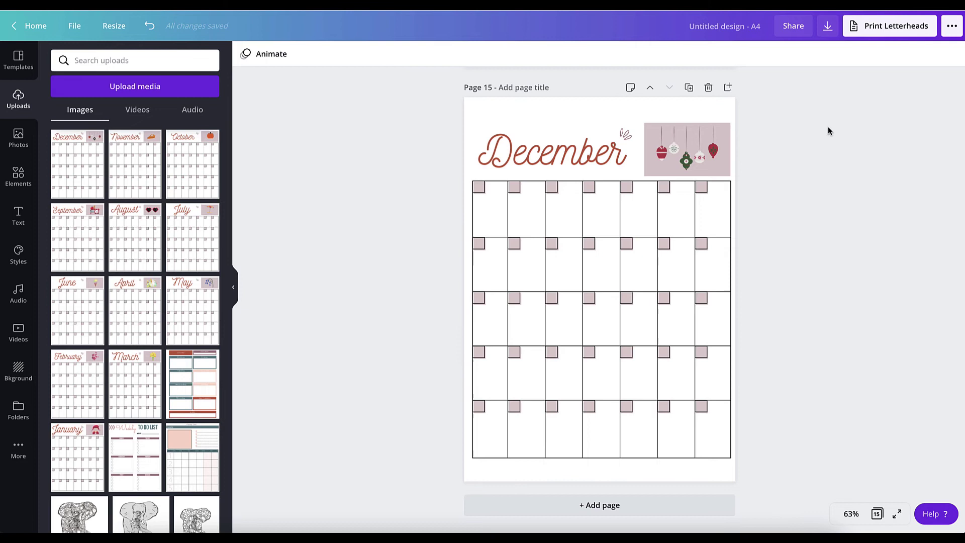
- Download the design as a PDF Print including all 15 pages
{"action": "left_click", "coordinate": [829, 27]}
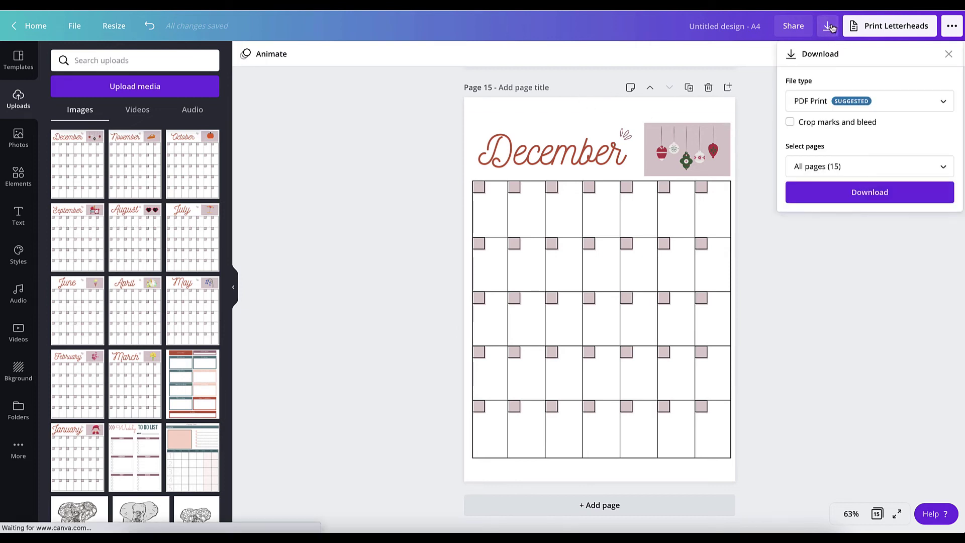
{"action": "left_click", "coordinate": [875, 194]}
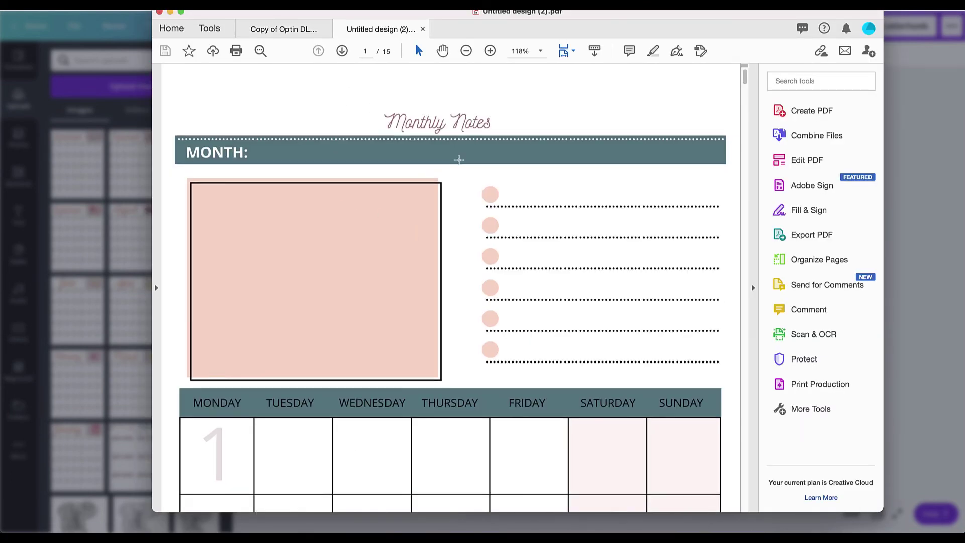
- Zoom the PDF to 300%, confirm the page selects as one image, then return to Affinity Designer
{"action": "scroll", "coordinate": [459, 159], "scroll_direction": "down", "scroll_amount": 3}
{"action": "scroll", "coordinate": [458, 159], "scroll_direction": "up", "scroll_amount": 3}
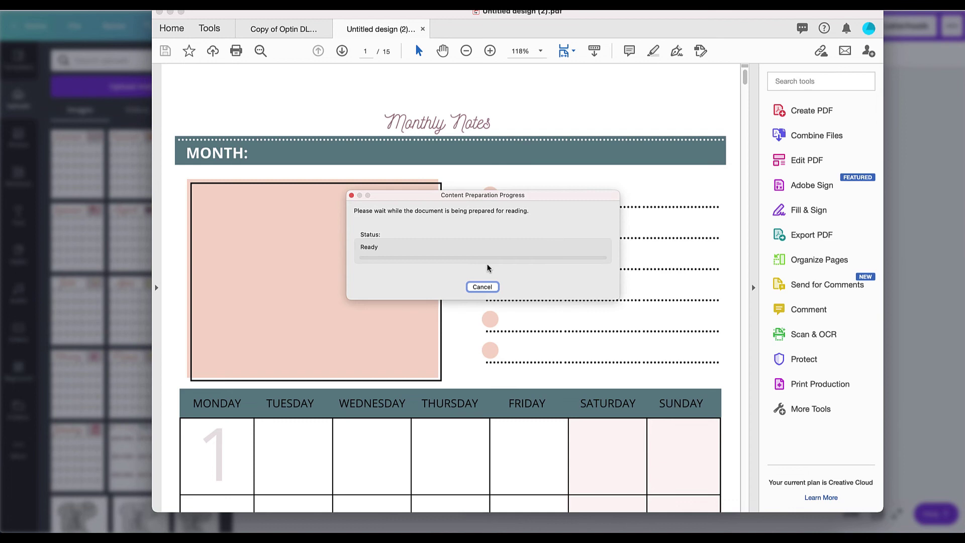
{"action": "left_click", "coordinate": [490, 50]}
{"action": "left_click", "coordinate": [490, 50]}
{"action": "left_click", "coordinate": [490, 51]}
{"action": "left_click", "coordinate": [490, 51]}
{"action": "scroll", "coordinate": [629, 227], "scroll_direction": "right", "scroll_amount": 10}
{"action": "scroll", "coordinate": [628, 228], "scroll_direction": "down", "scroll_amount": 2}
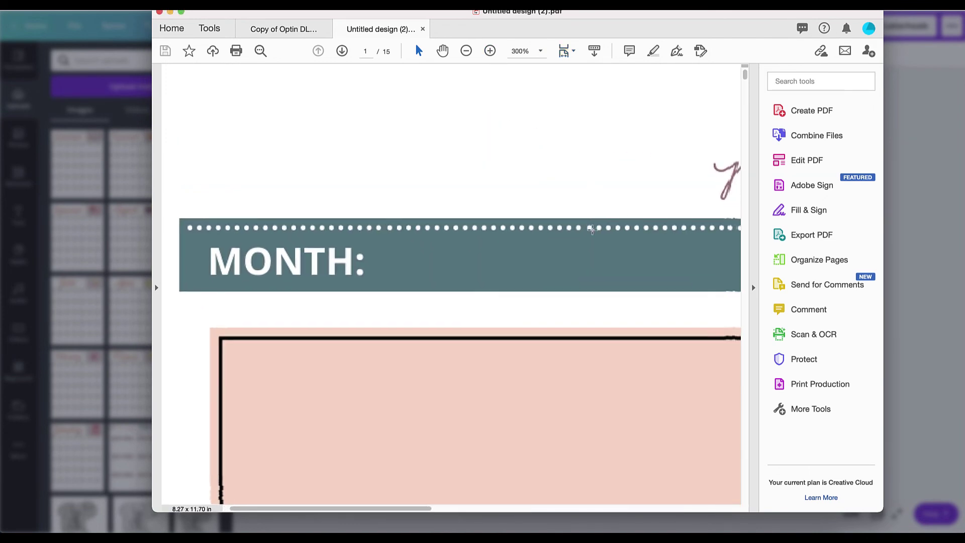
{"action": "left_click", "coordinate": [348, 354]}
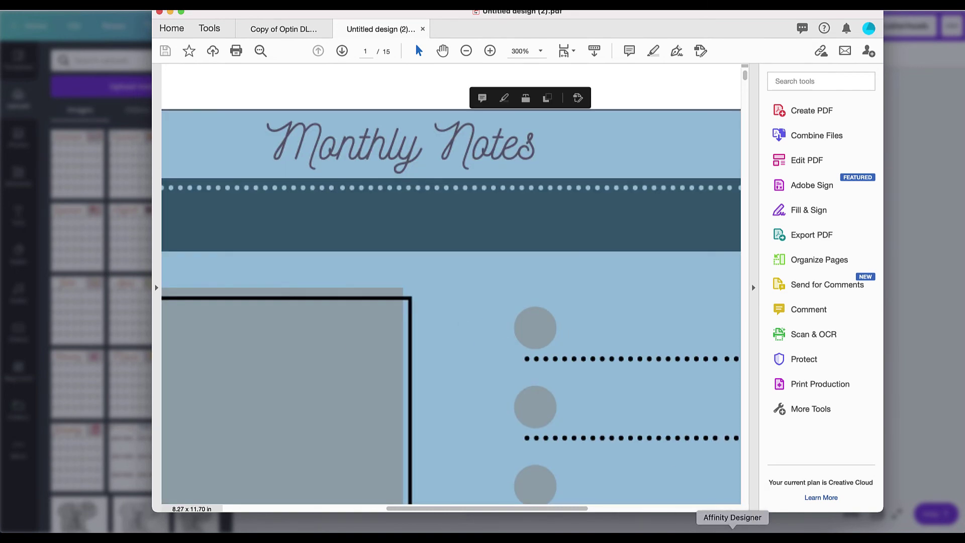
{"action": "left_click", "coordinate": [733, 536]}
{"action": "left_click", "coordinate": [103, 4]}
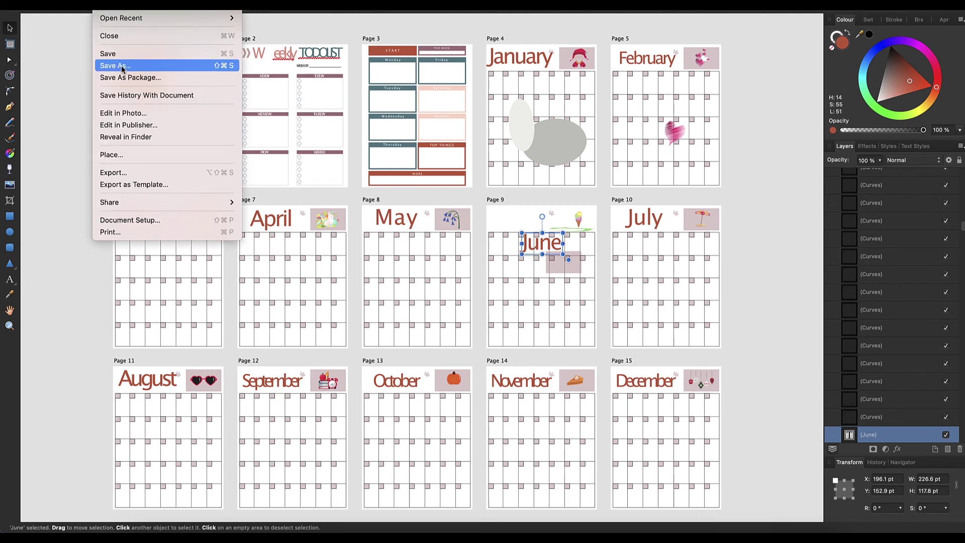
- Open Untitled design (2).pdf from Downloads, accepting the default PDF import options
{"action": "left_click", "coordinate": [121, 7]}
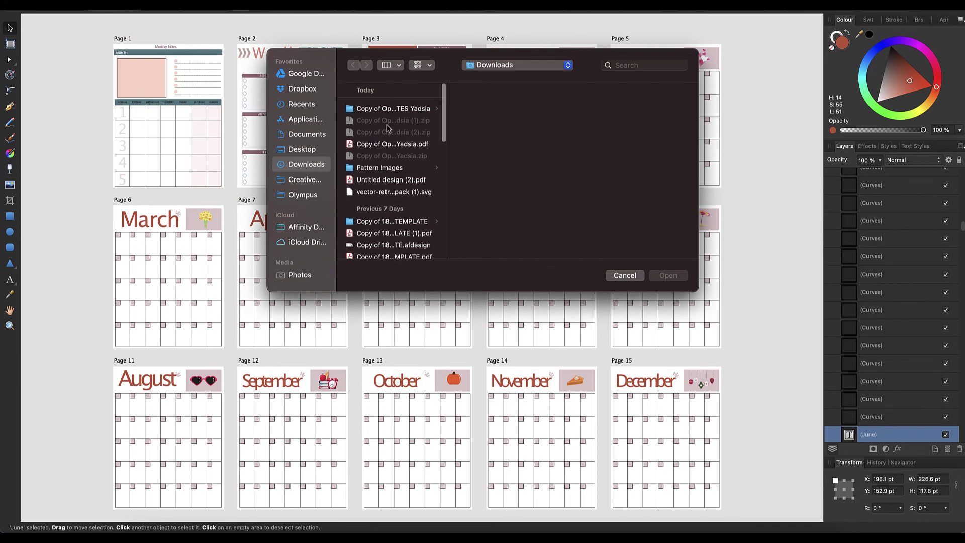
{"action": "left_click", "coordinate": [396, 179]}
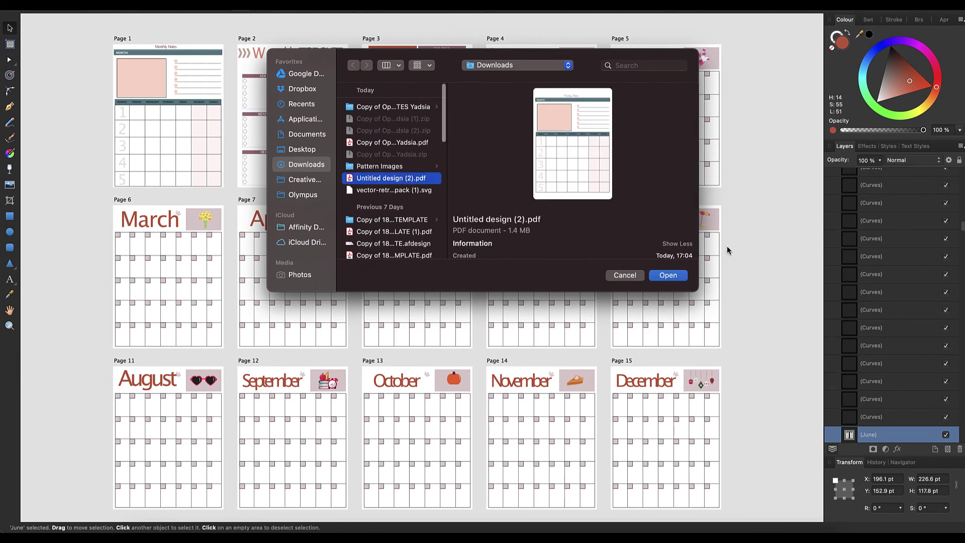
{"action": "left_click", "coordinate": [668, 275]}
{"action": "left_click", "coordinate": [621, 301]}
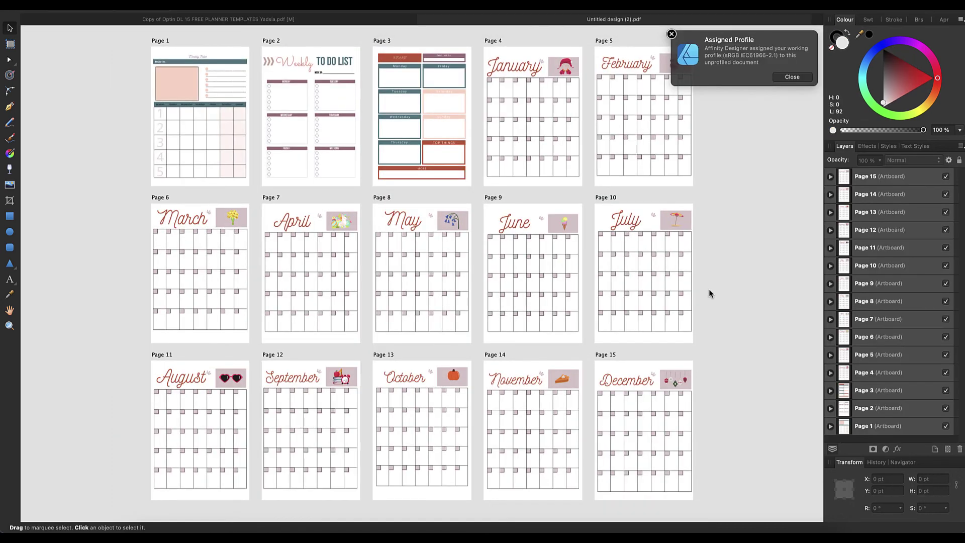
- Dismiss the colour profile notice and expand Page 15 and Page 13 layers to inspect their rectangles
{"action": "left_click", "coordinate": [792, 76]}
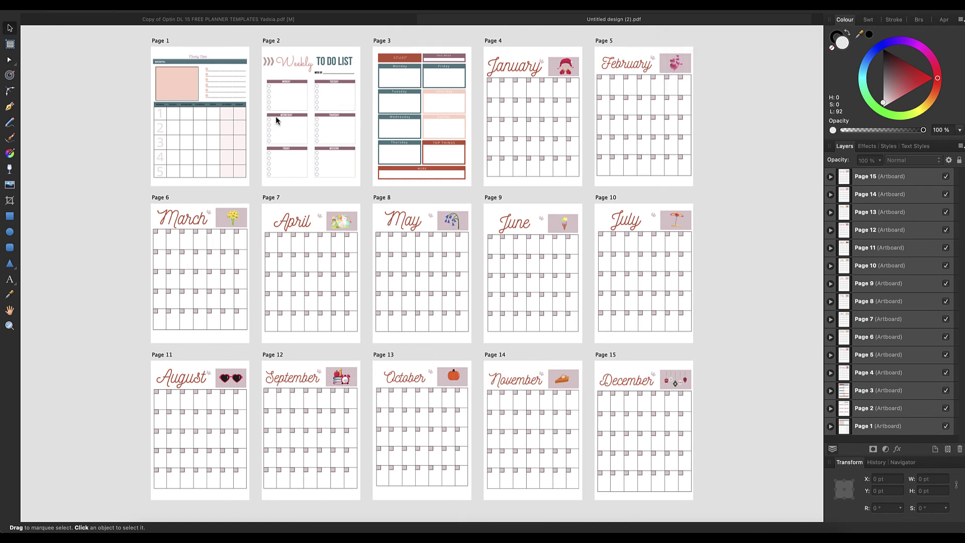
{"action": "left_click", "coordinate": [830, 177]}
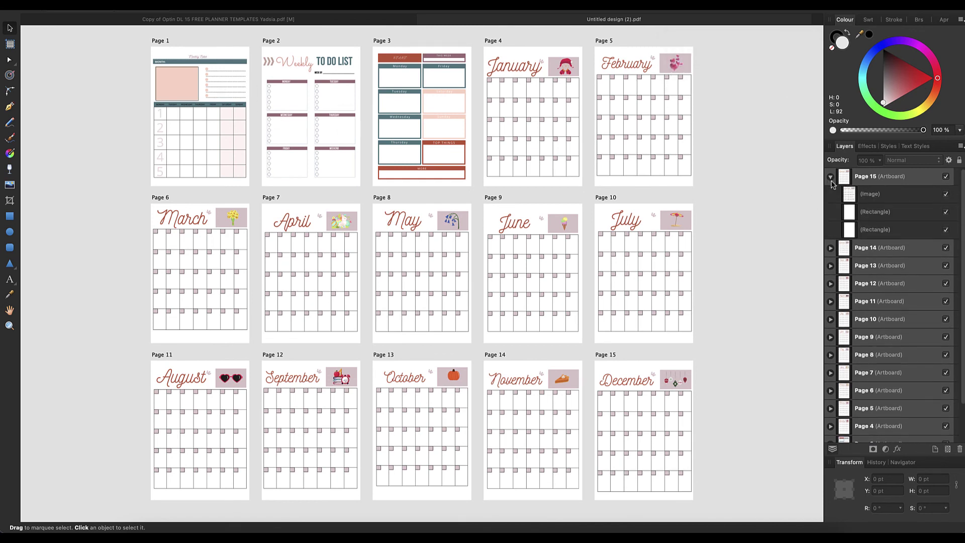
{"action": "left_click", "coordinate": [849, 229]}
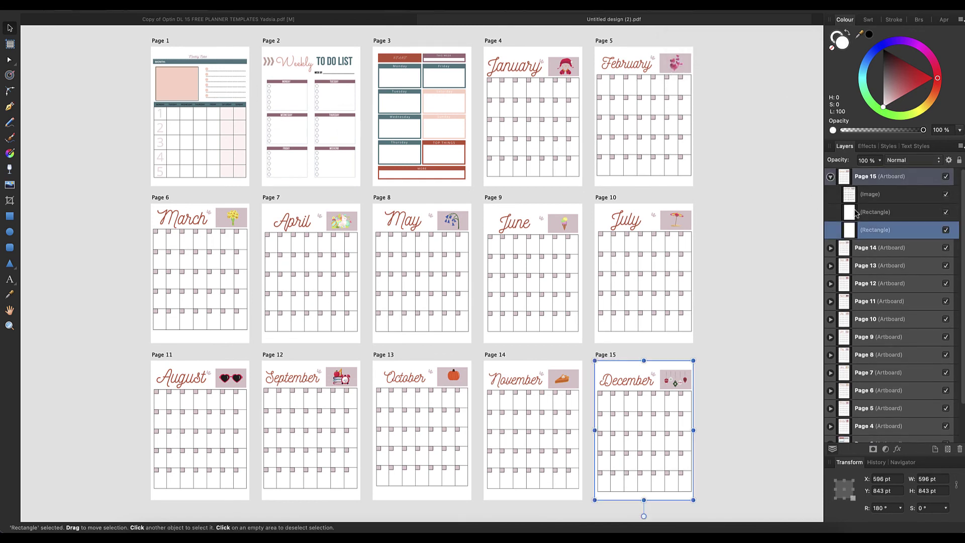
{"action": "left_click", "coordinate": [830, 266]}
{"action": "left_click", "coordinate": [858, 301]}
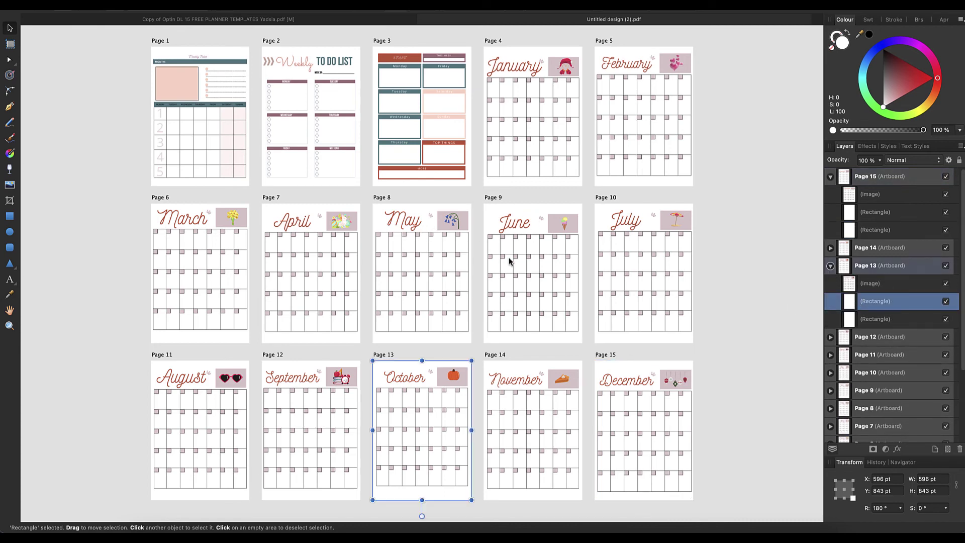
- Zoom in and drag the May calendar, showing it moves as one single image
{"action": "key", "text": "super+equal"}
{"action": "key", "text": "super+equal"}
{"action": "left_click", "coordinate": [518, 93]}
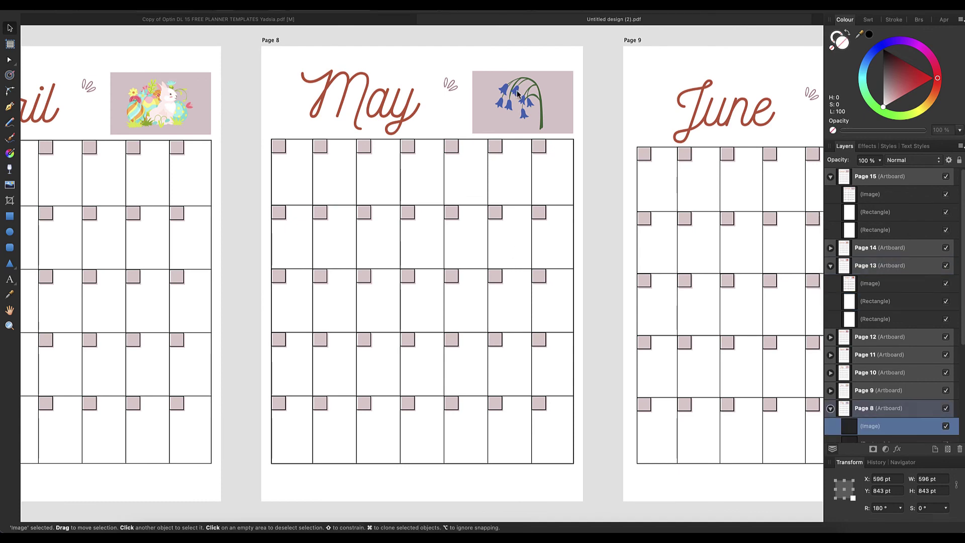
{"action": "left_click_drag", "start_coordinate": [518, 93], "coordinate": [530, 98]}
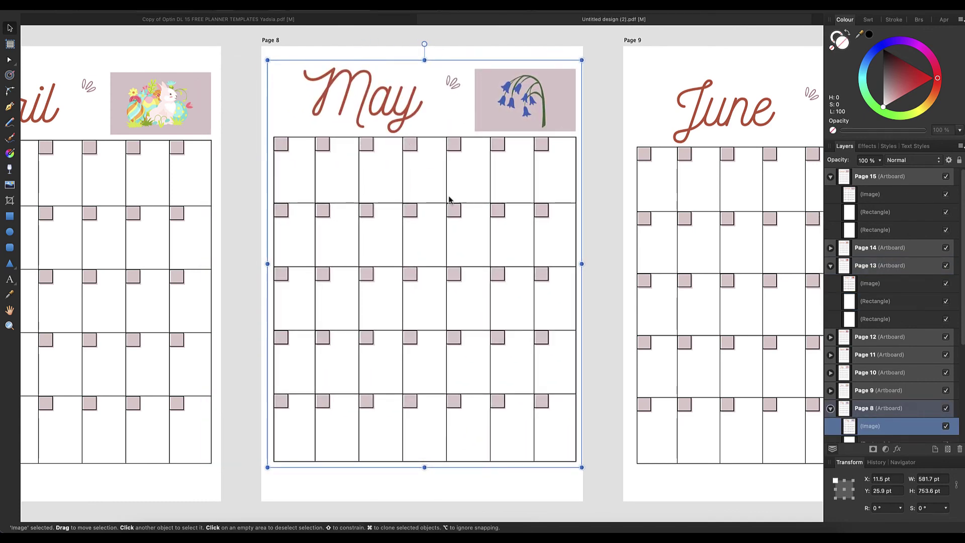
{"action": "left_click_drag", "start_coordinate": [450, 200], "coordinate": [482, 210]}
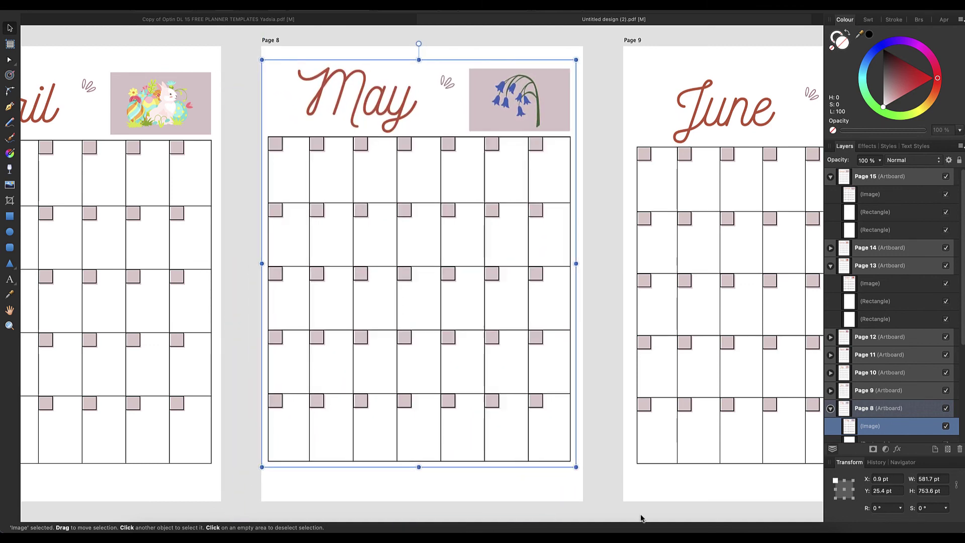